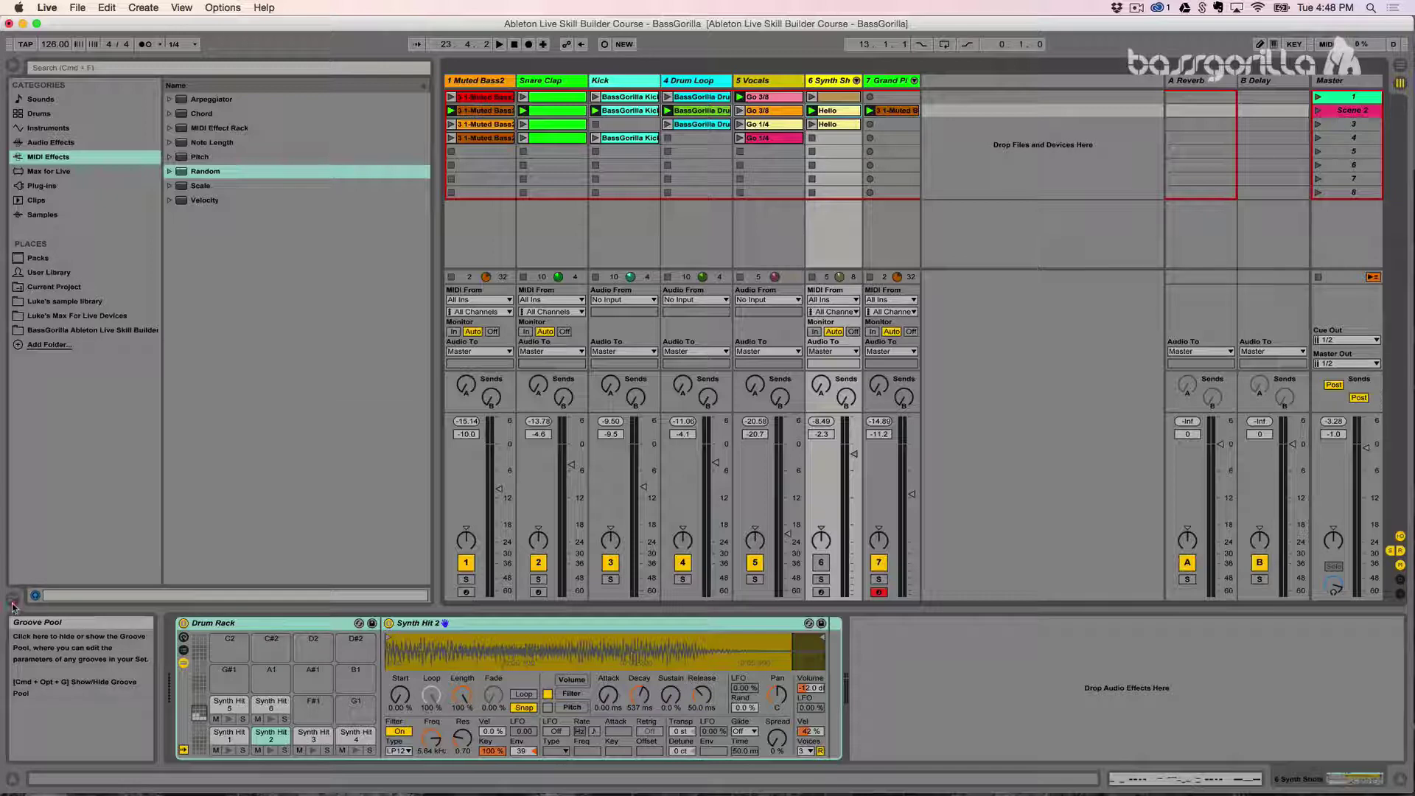
Show the Groove Pool for a brief look at its contents and hide it again.
left_click(12, 606)
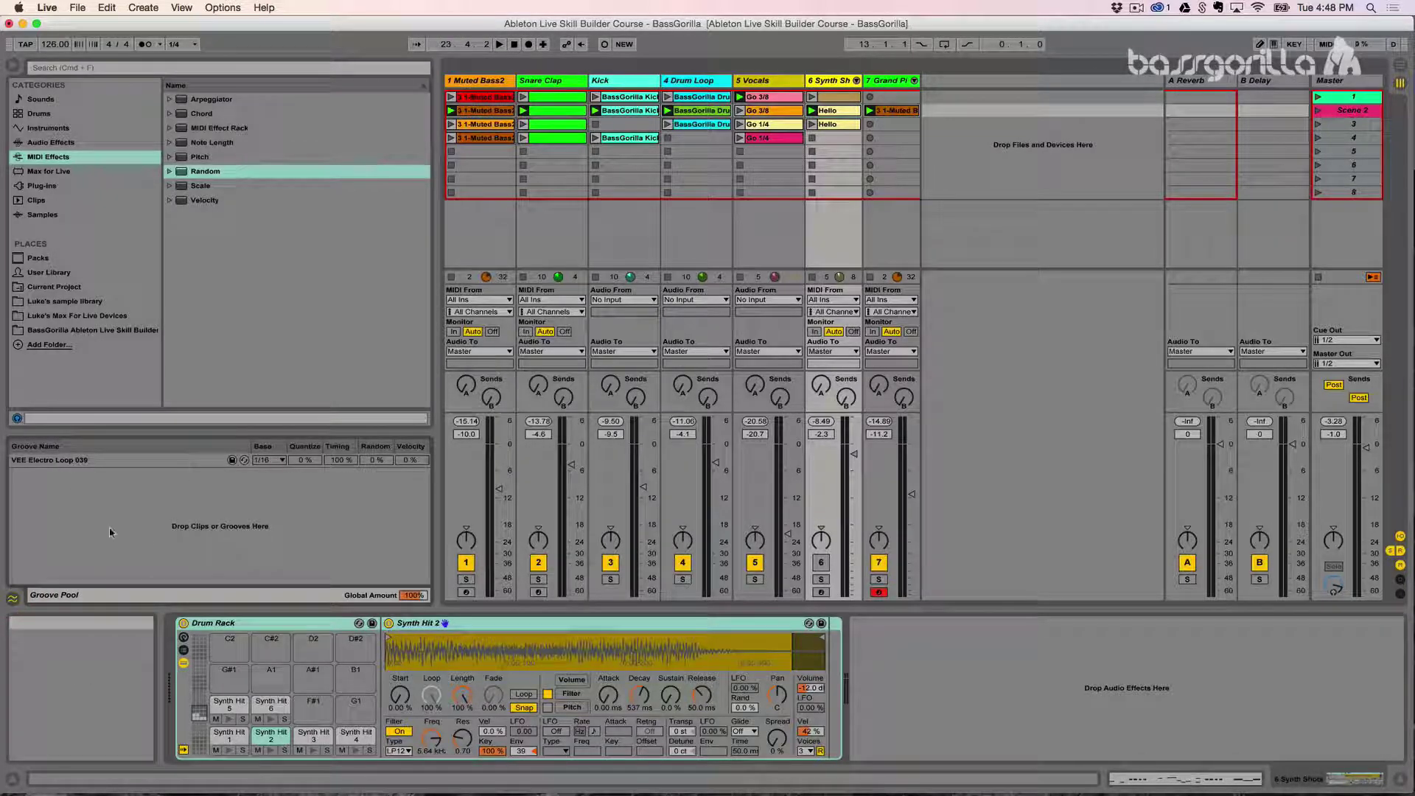
left_click(990, 429)
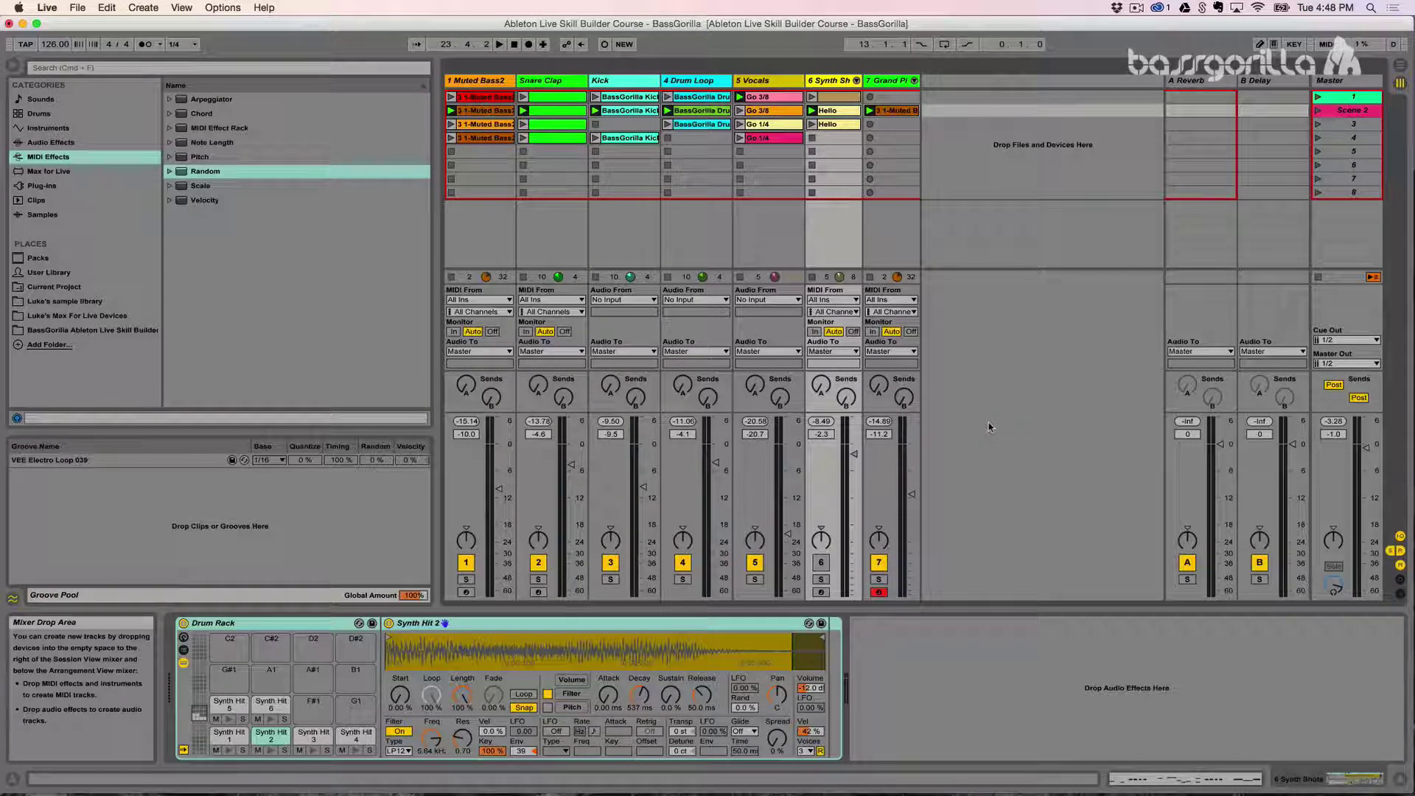
left_click(8, 600)
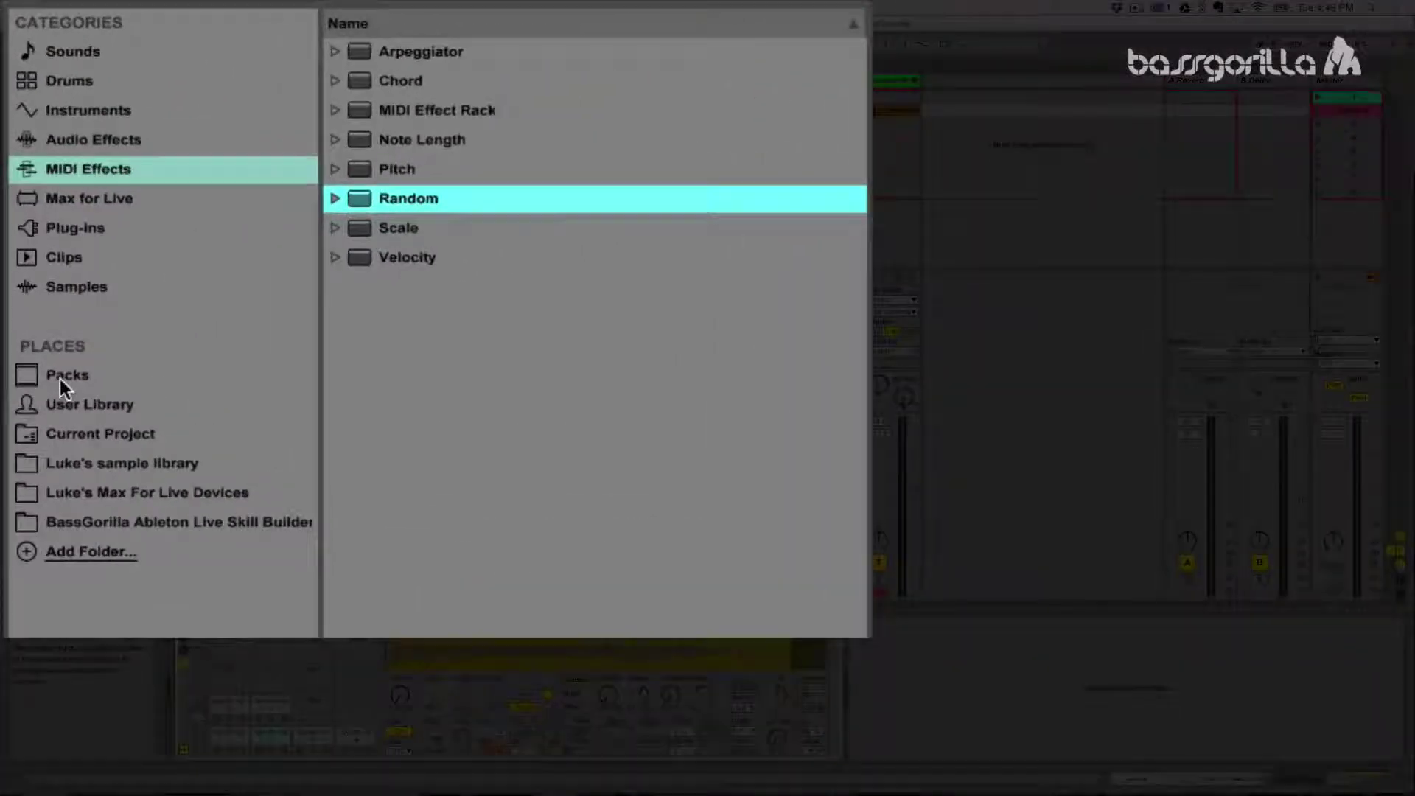
Browse the Core Library pack's Swing and Groove folder and expand its Notator subfolder.
left_click(33, 260)
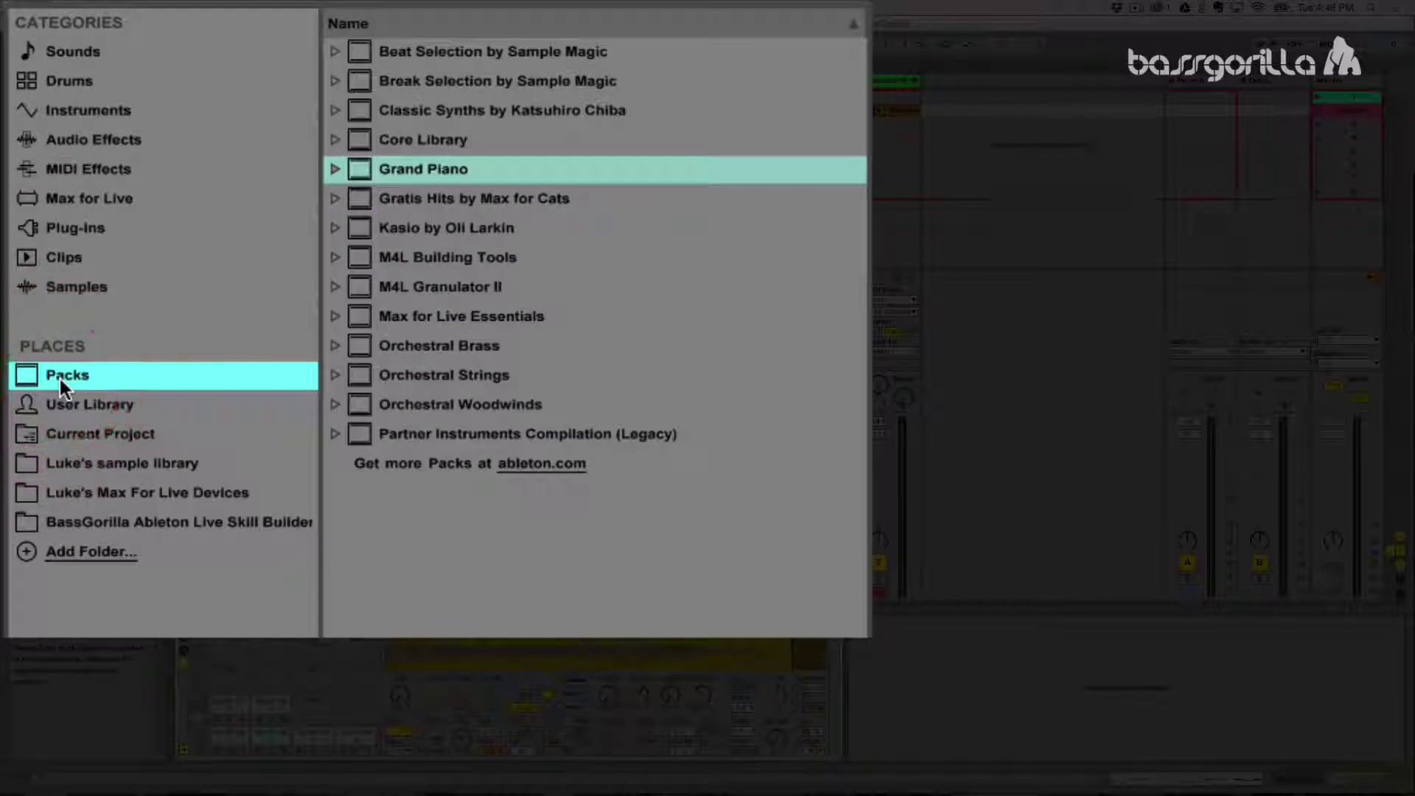
left_click(429, 140)
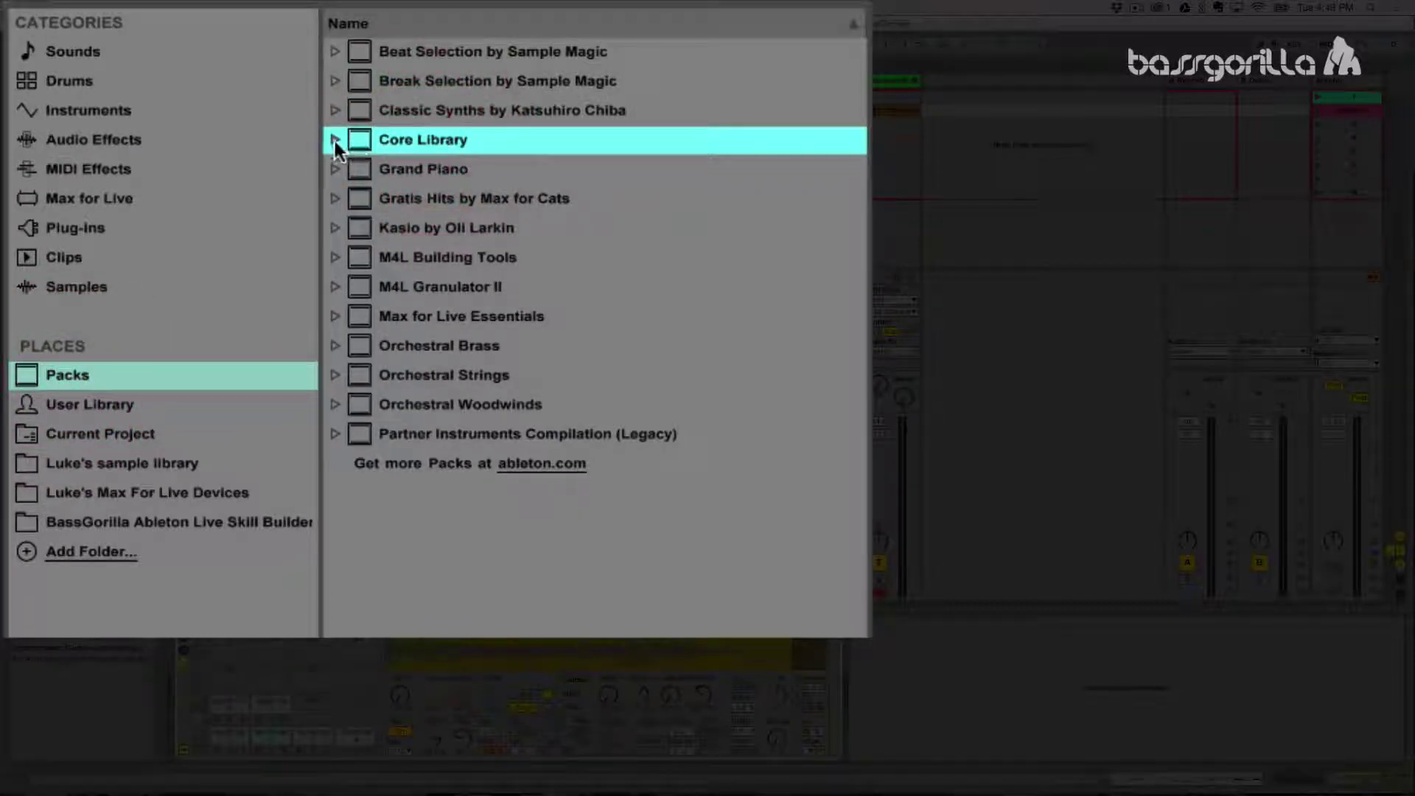
left_click(335, 139)
left_click(427, 346)
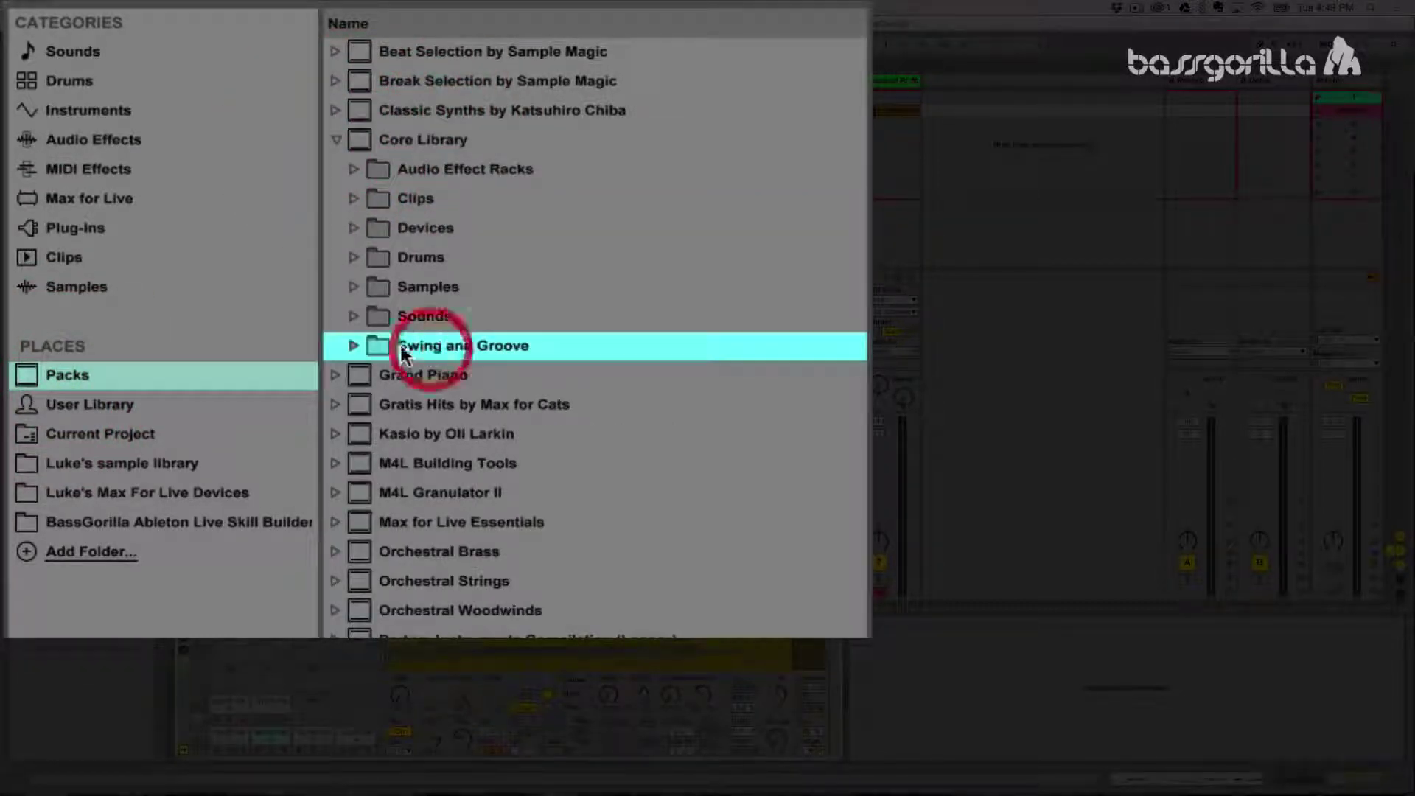
left_click(353, 345)
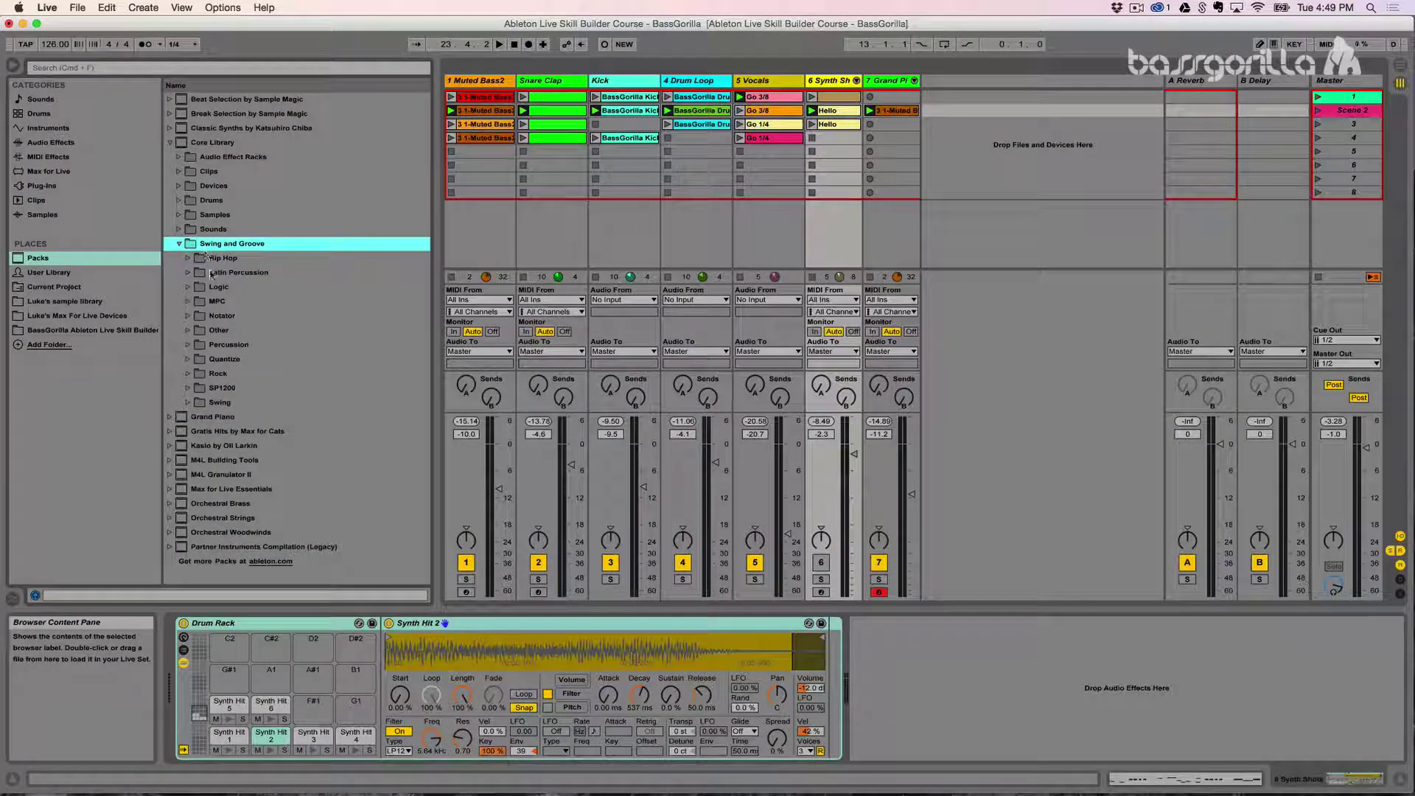
left_click(222, 316)
key("Right")
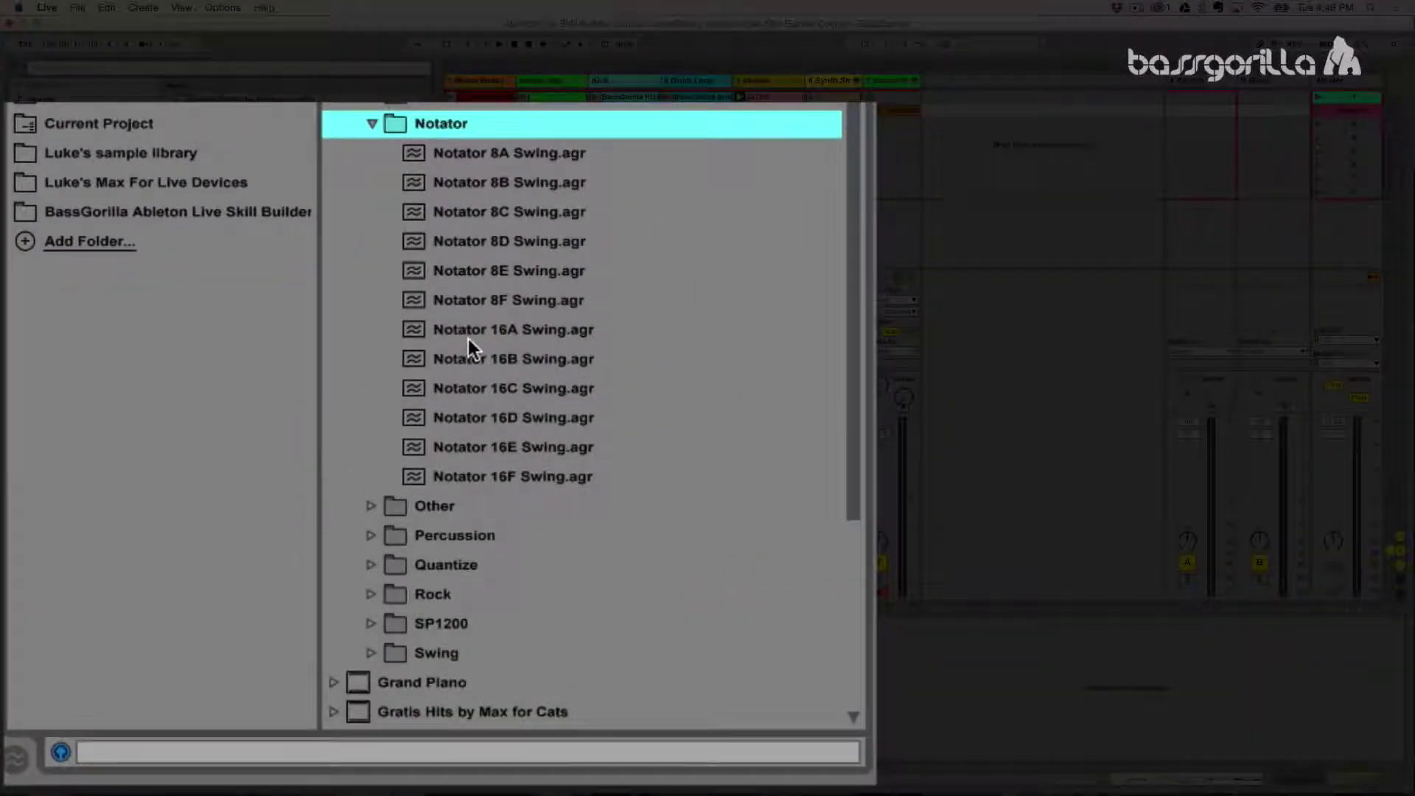
Preview the Notator swing grooves one after another, from 16A Swing through 16F Swing.
left_click(461, 330)
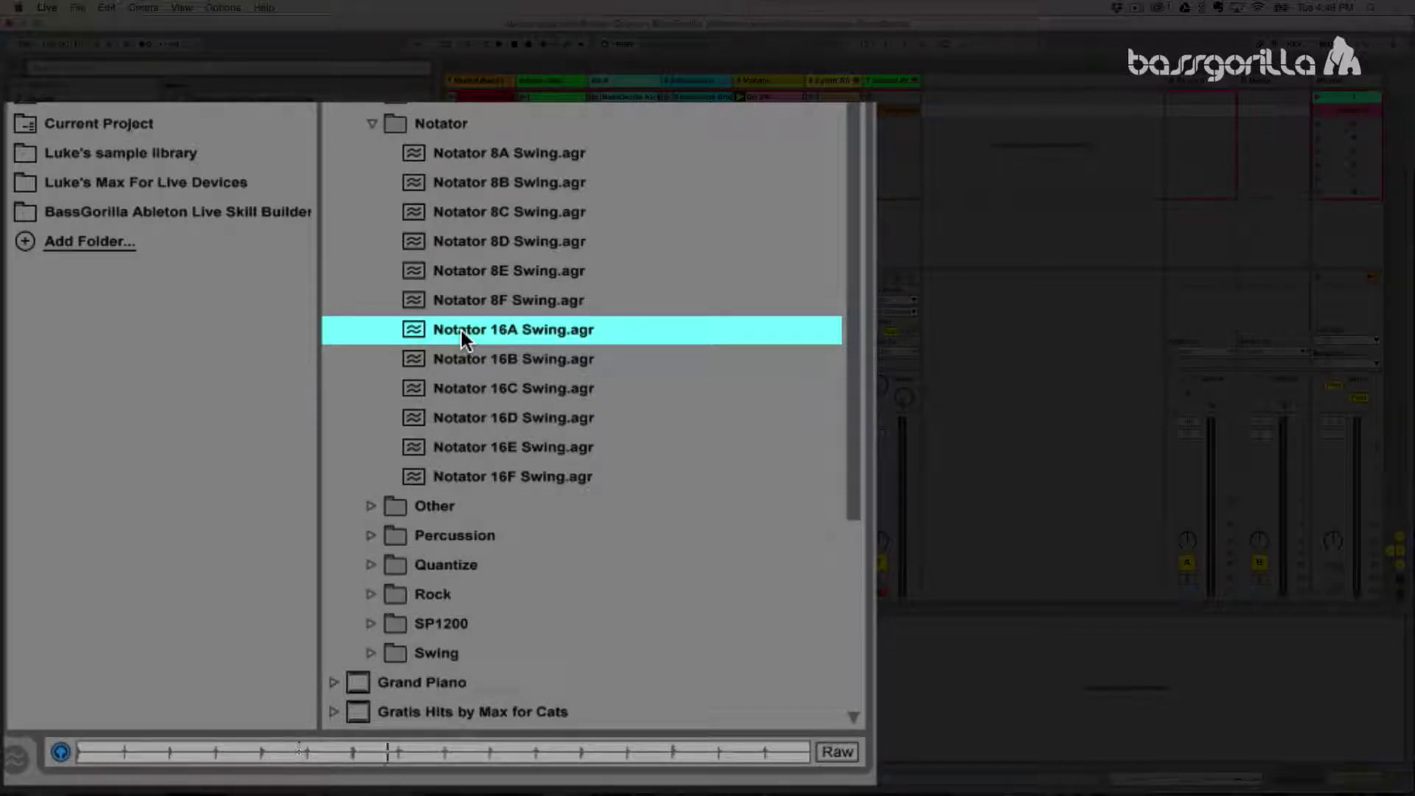
key("space")
key("Down")
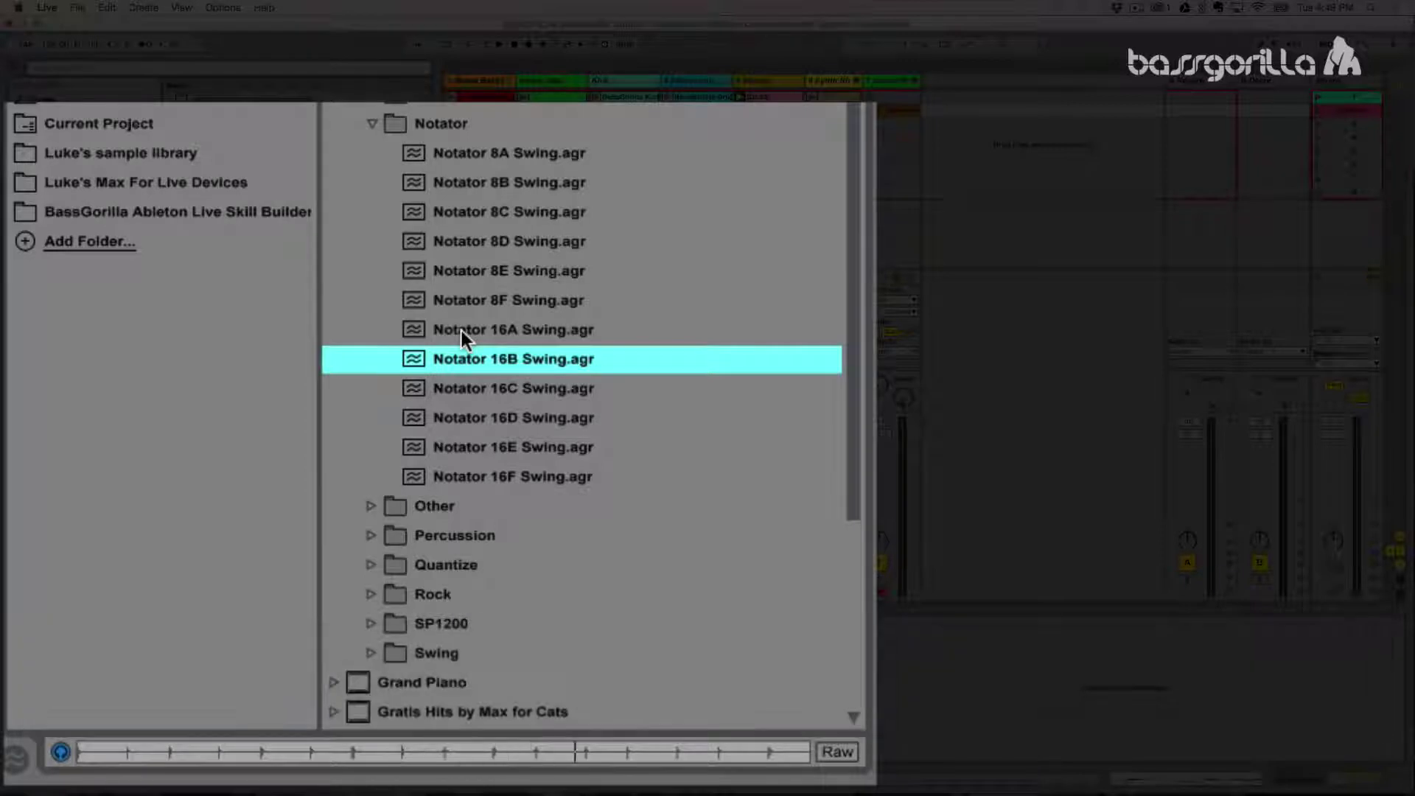
key("Down")
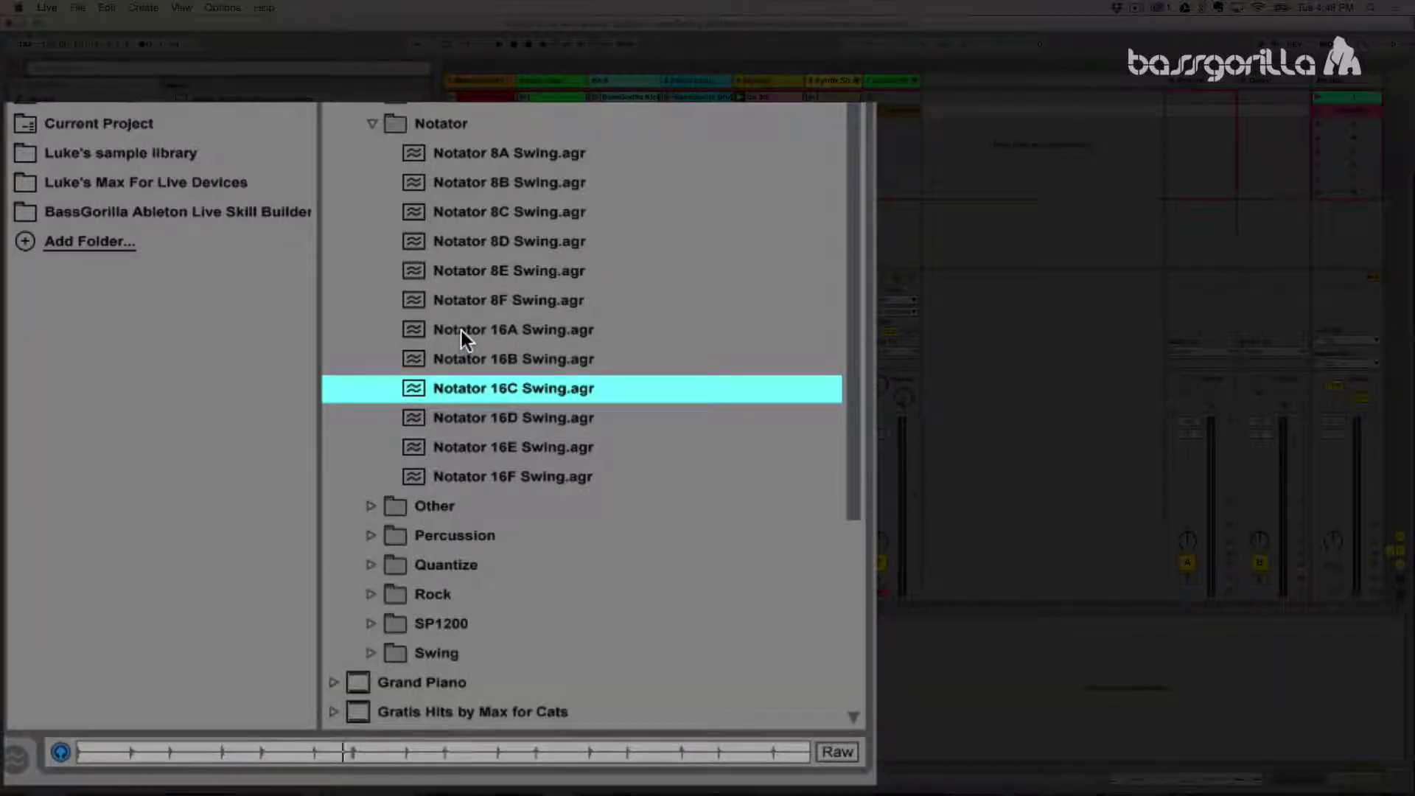
key("Down")
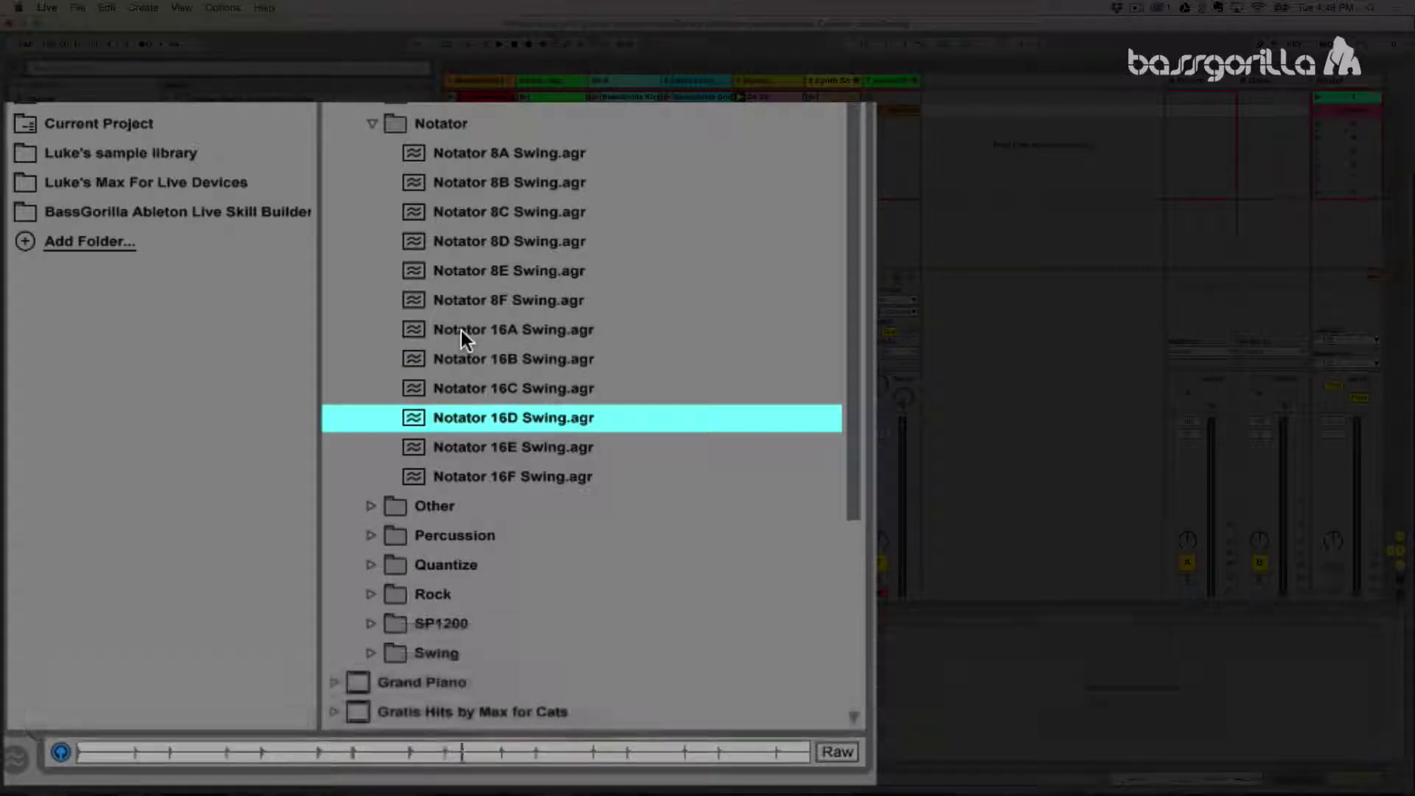
key("Down")
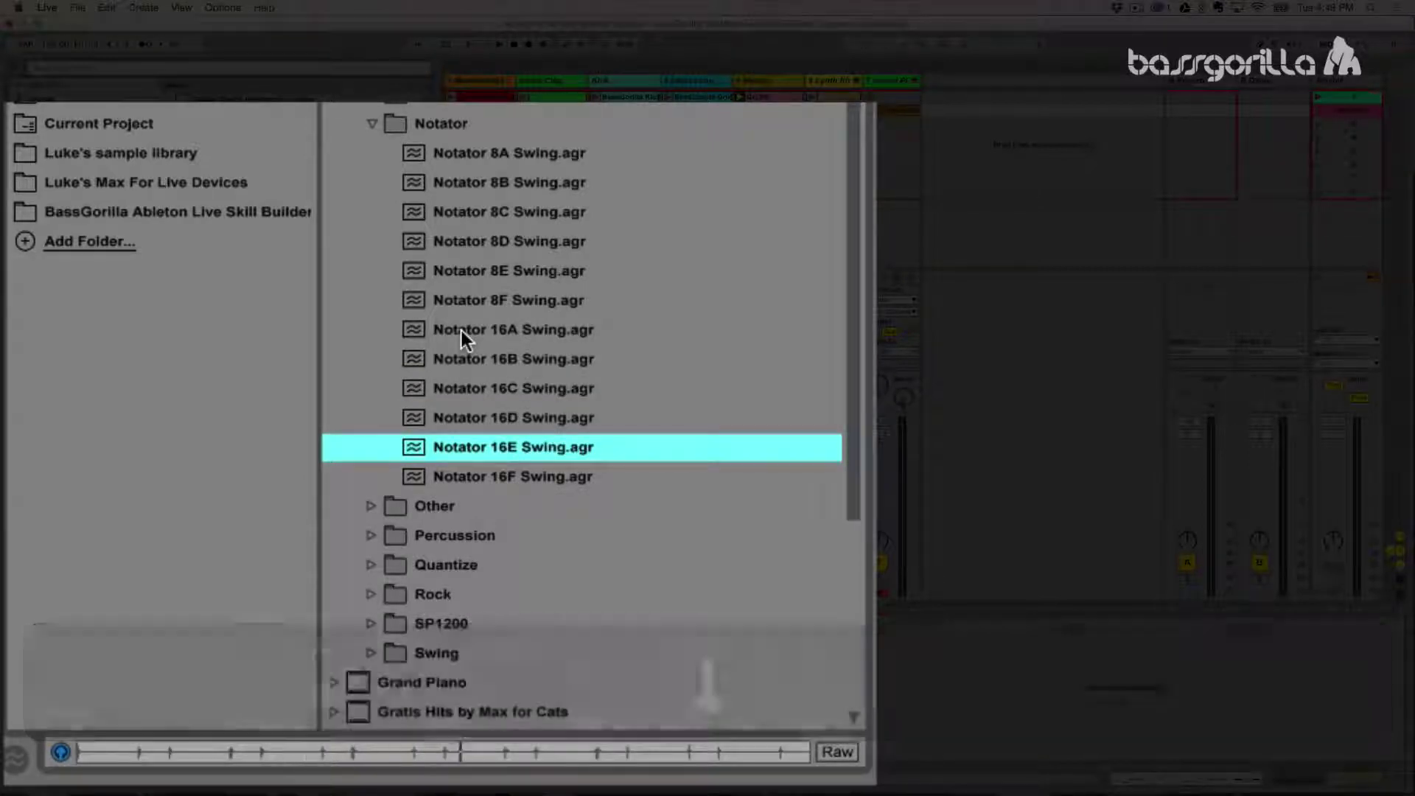
key("Down")
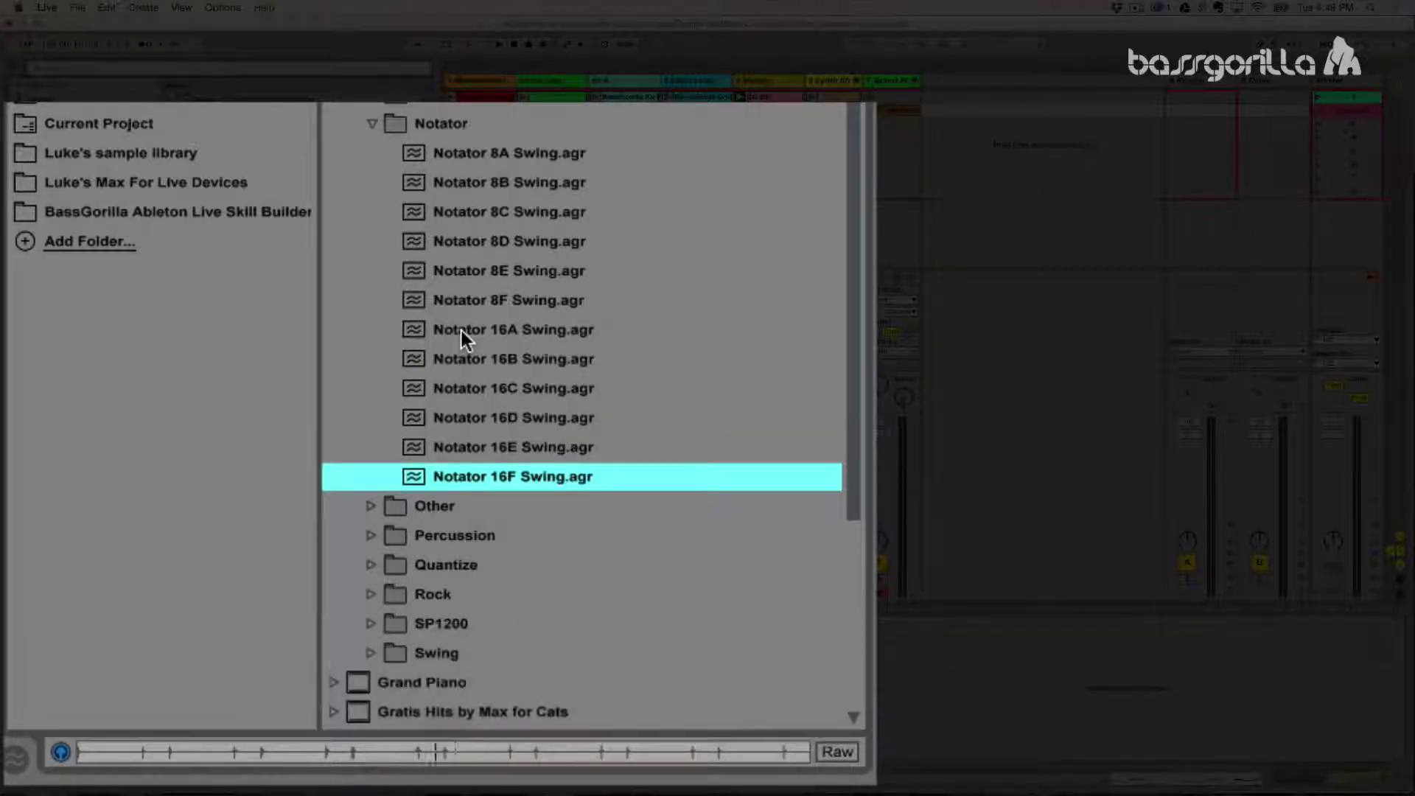
key("space")
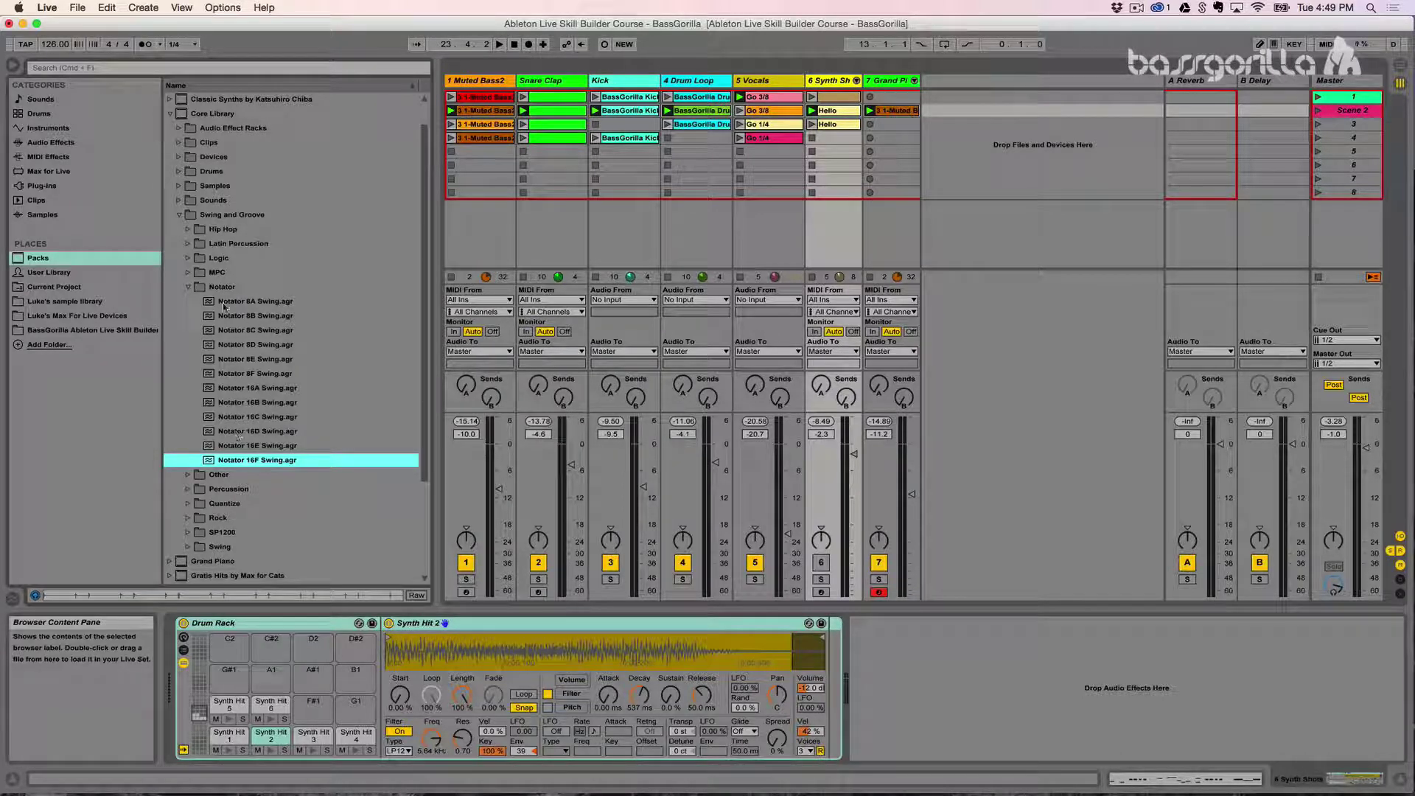
Look over the other groove folders inside Swing and Groove, including Hip Hop and MPC.
left_click(229, 232)
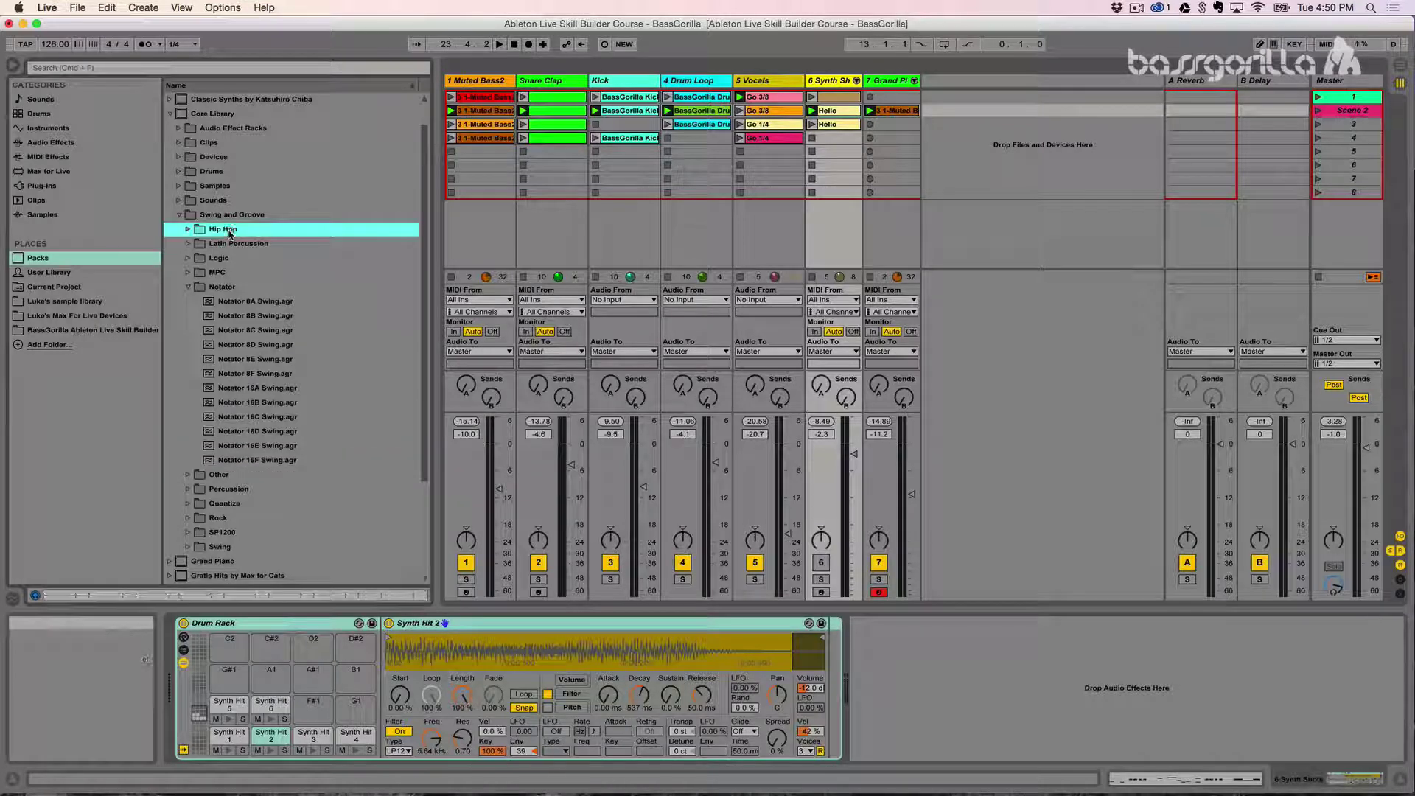
left_click(221, 274)
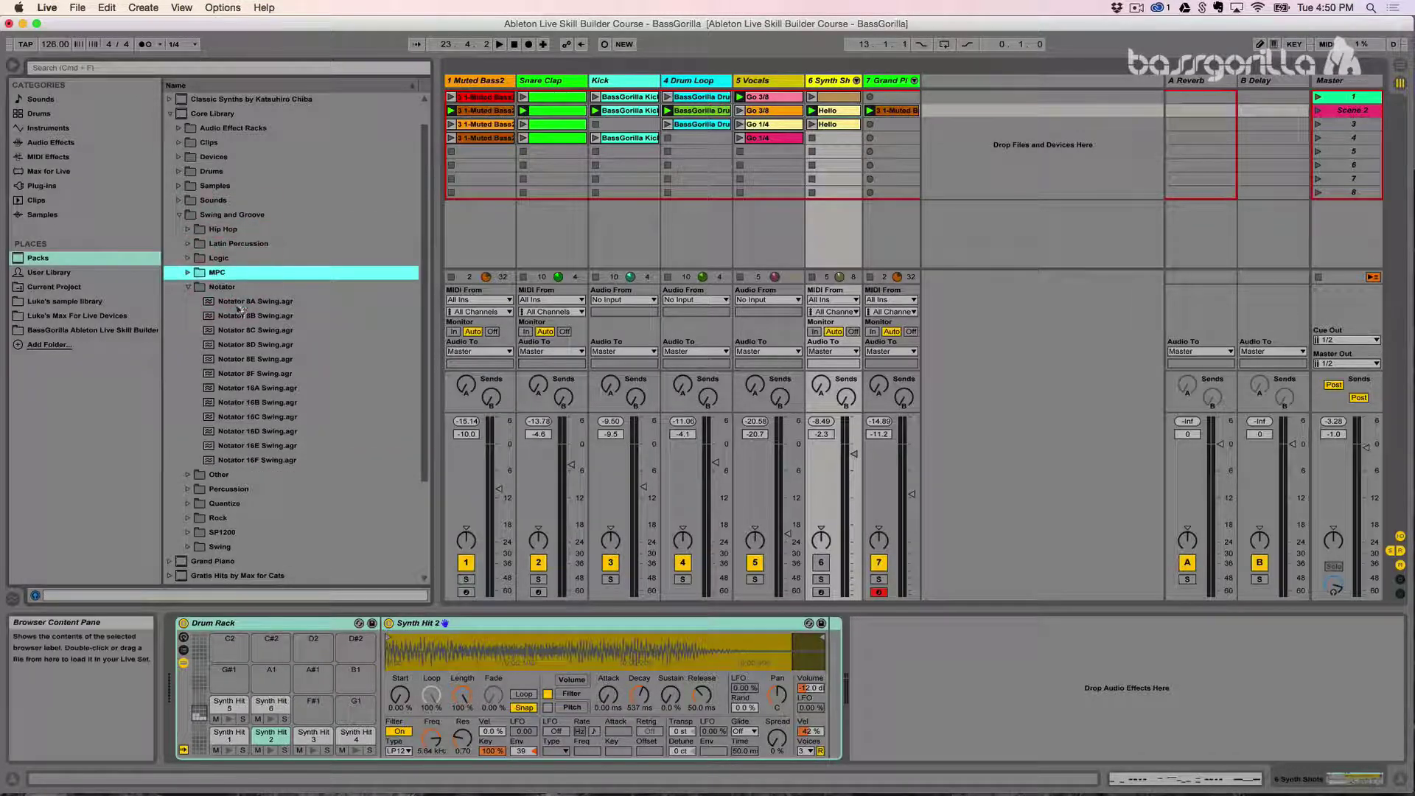
scroll(255, 302, "down", 3)
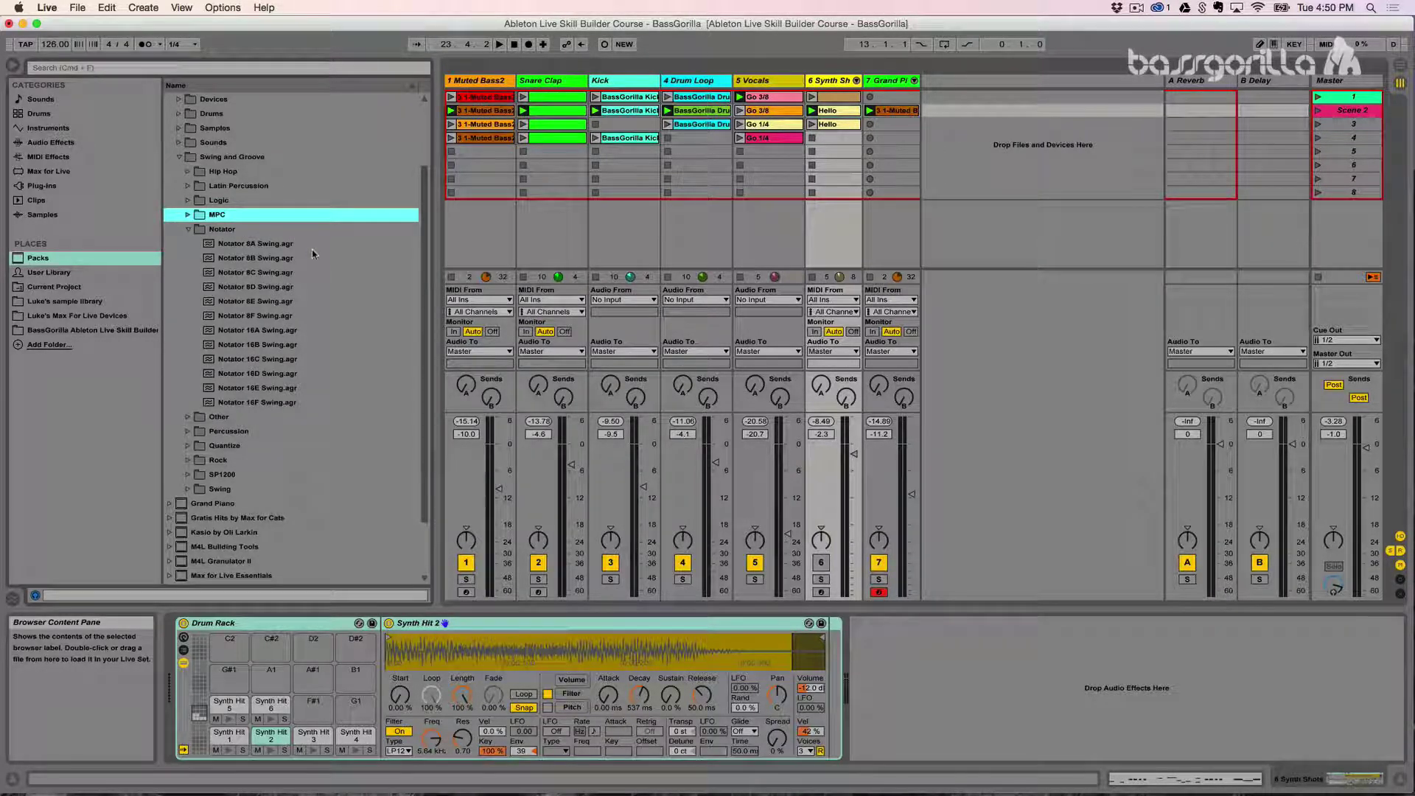
scroll(295, 347, "down", 2)
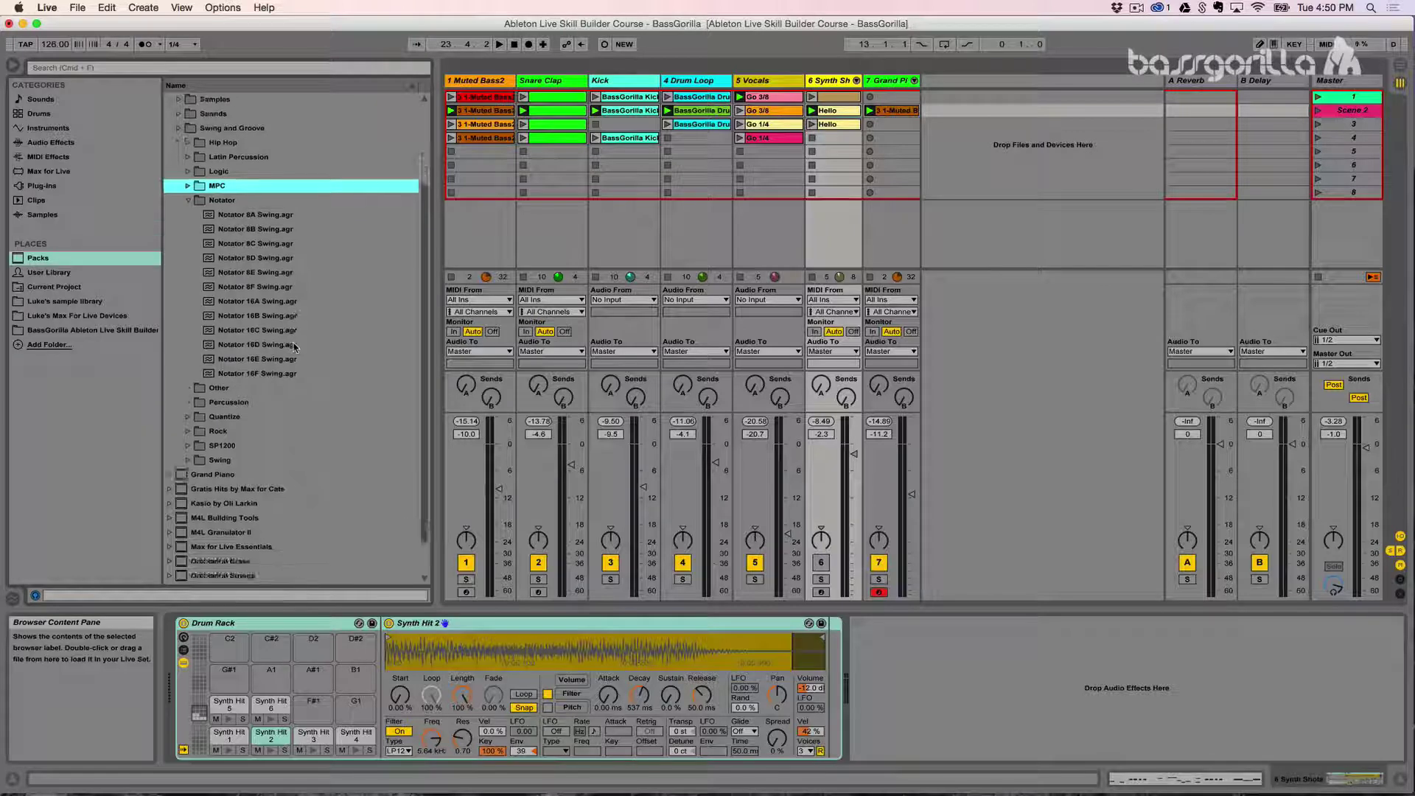
scroll(296, 348, "down", 2)
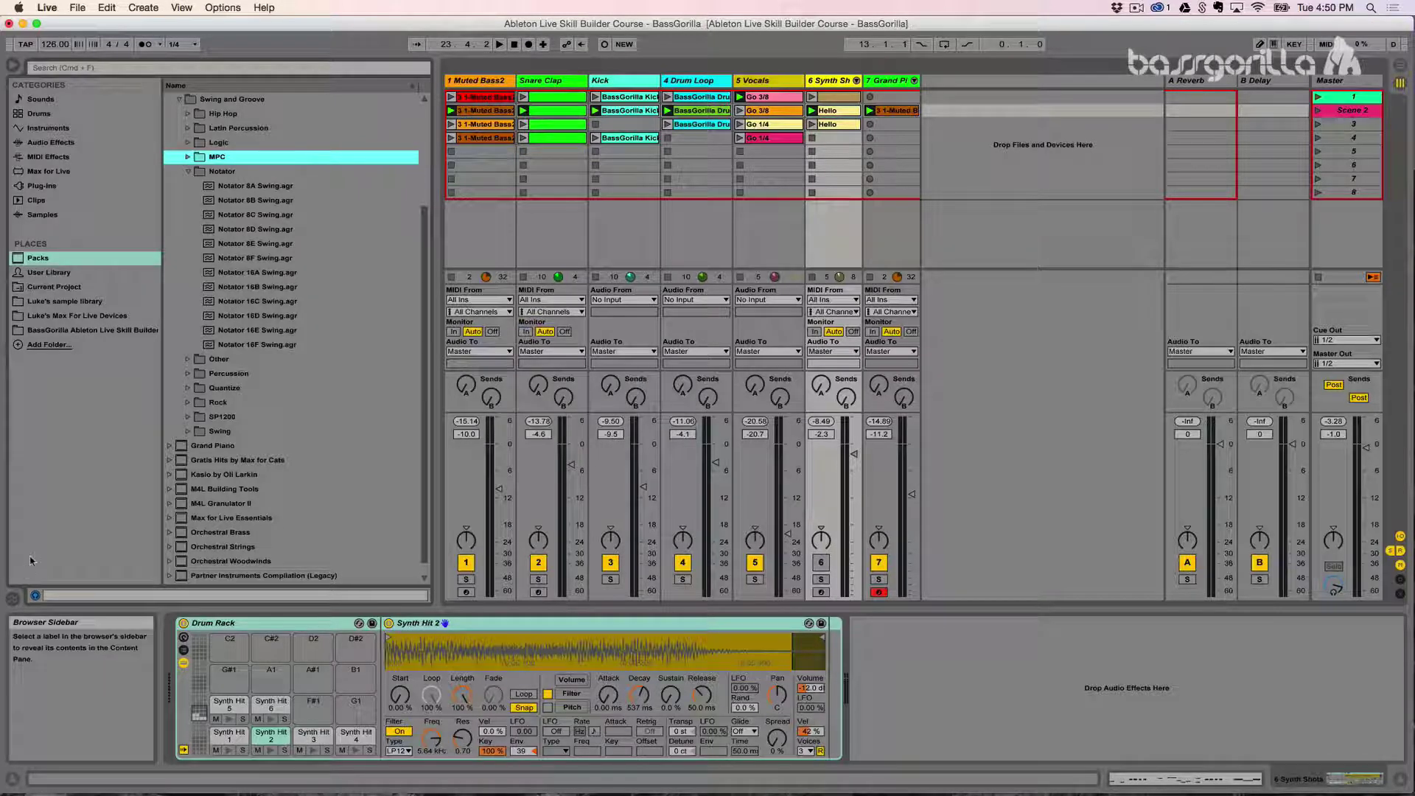
Show the Groove Pool and add the Notator 16E Swing groove to it.
left_click(13, 603)
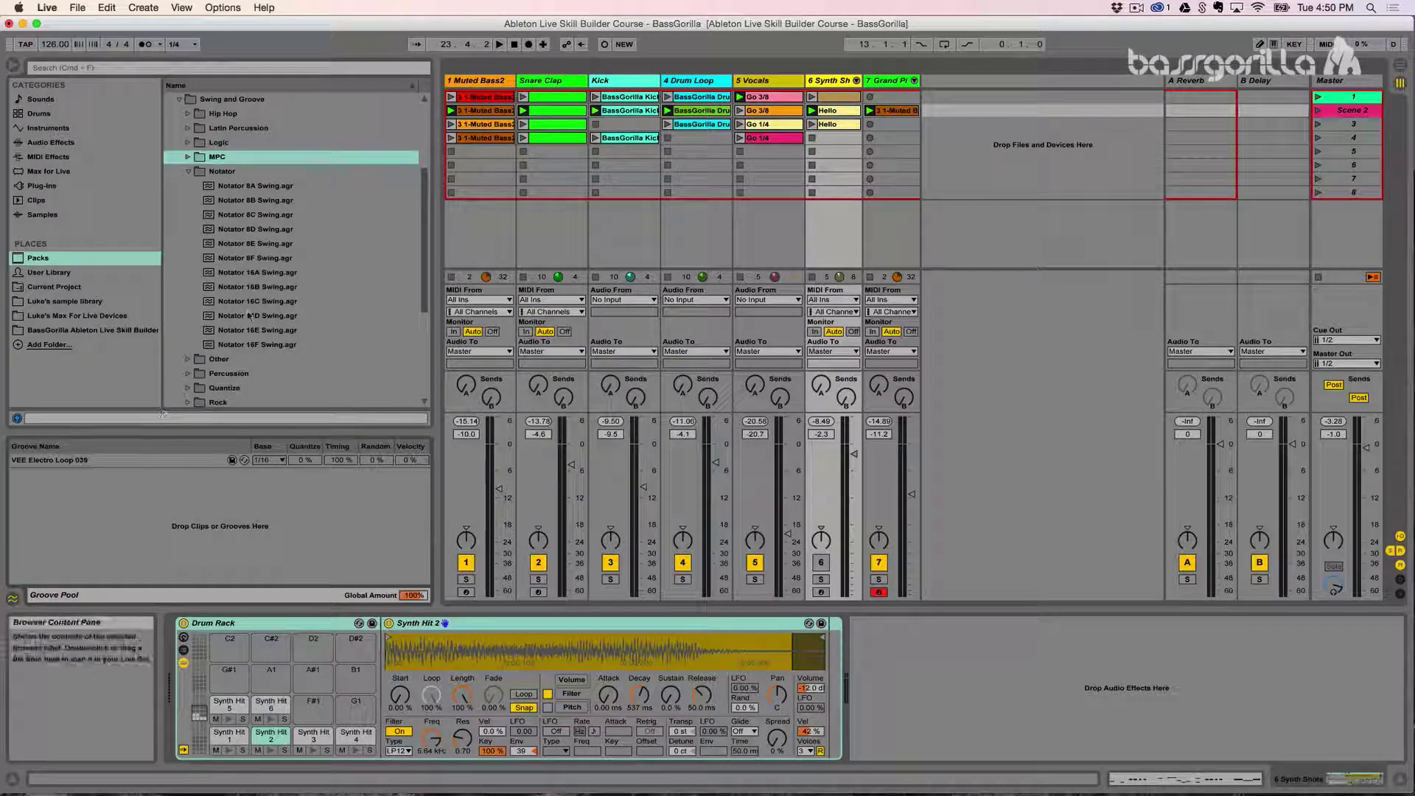
left_click(211, 330)
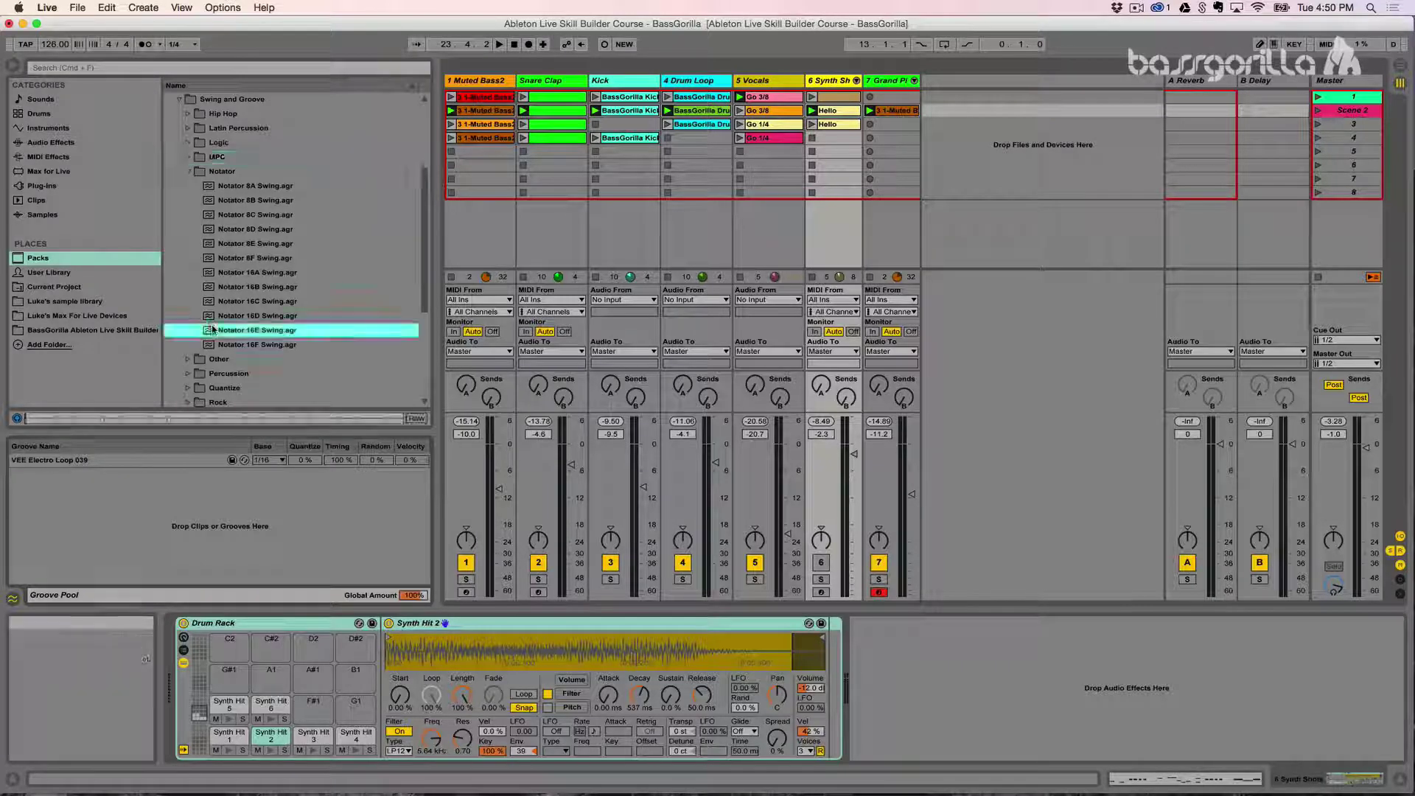
left_click_drag(212, 330, 156, 465)
left_click_drag(123, 508, 121, 507)
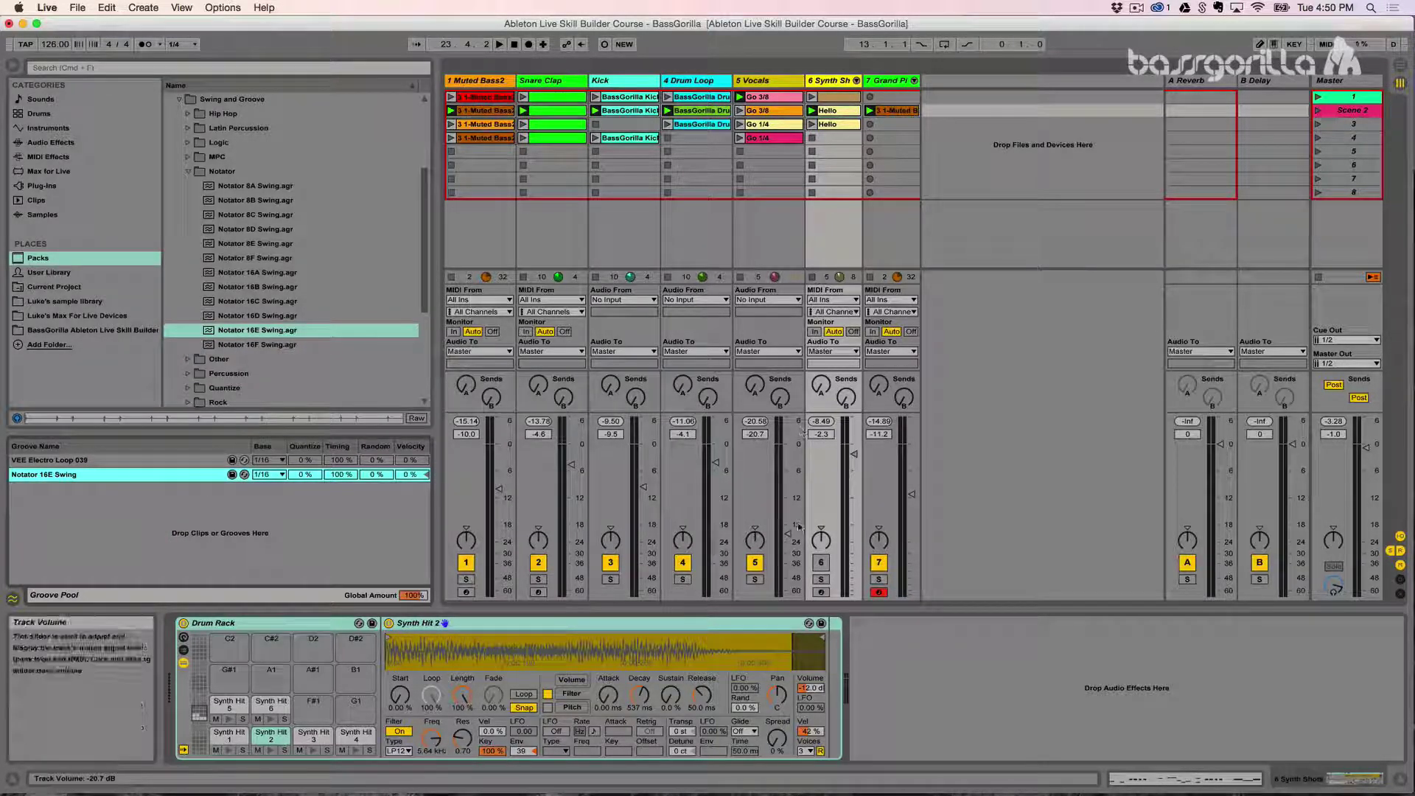
Solo the Synth Shots track.
left_click(821, 562)
left_click(822, 580)
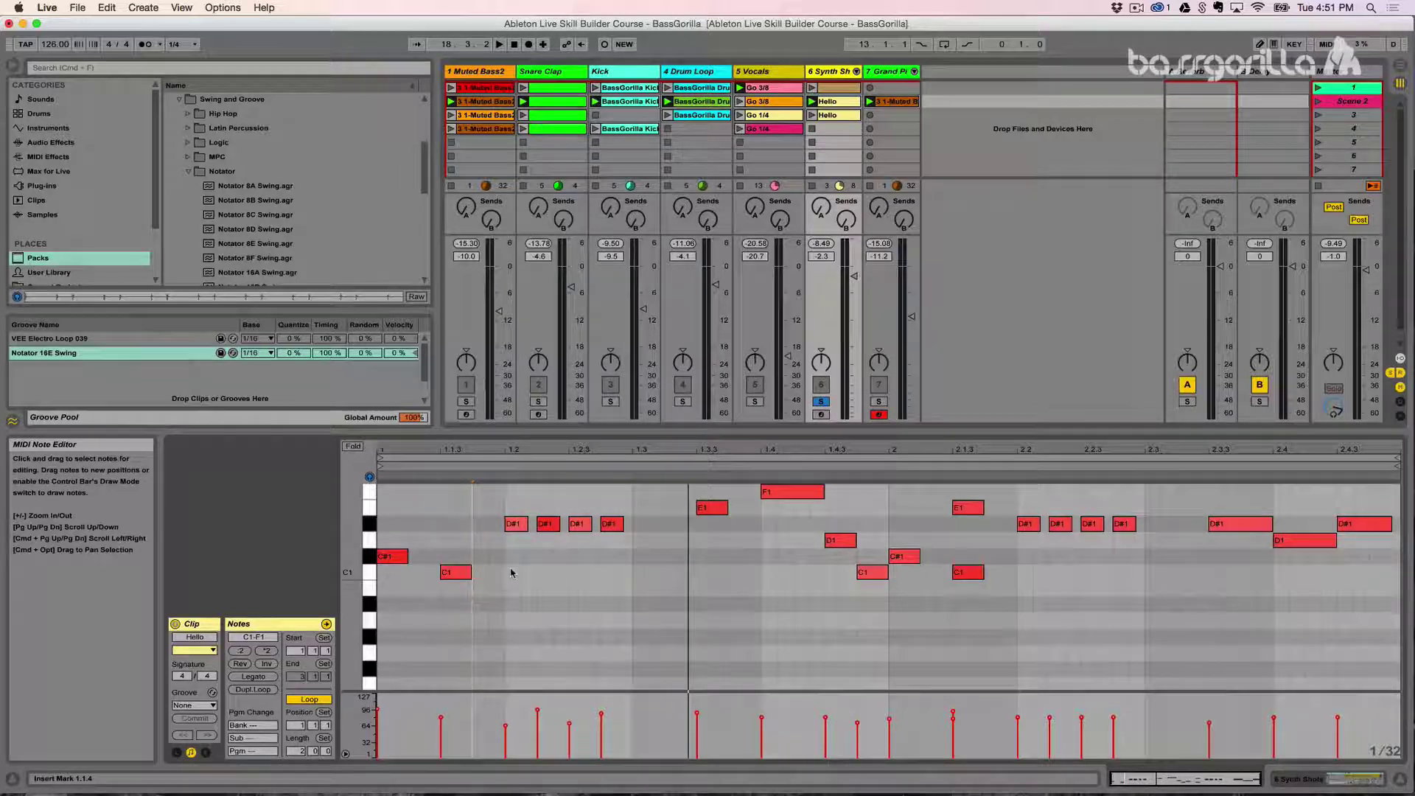
With grid snapping off, nudge several off-beat D#1 notes and a C1 note in the Hello clip slightly behind the grid and audition the result.
left_click(546, 525)
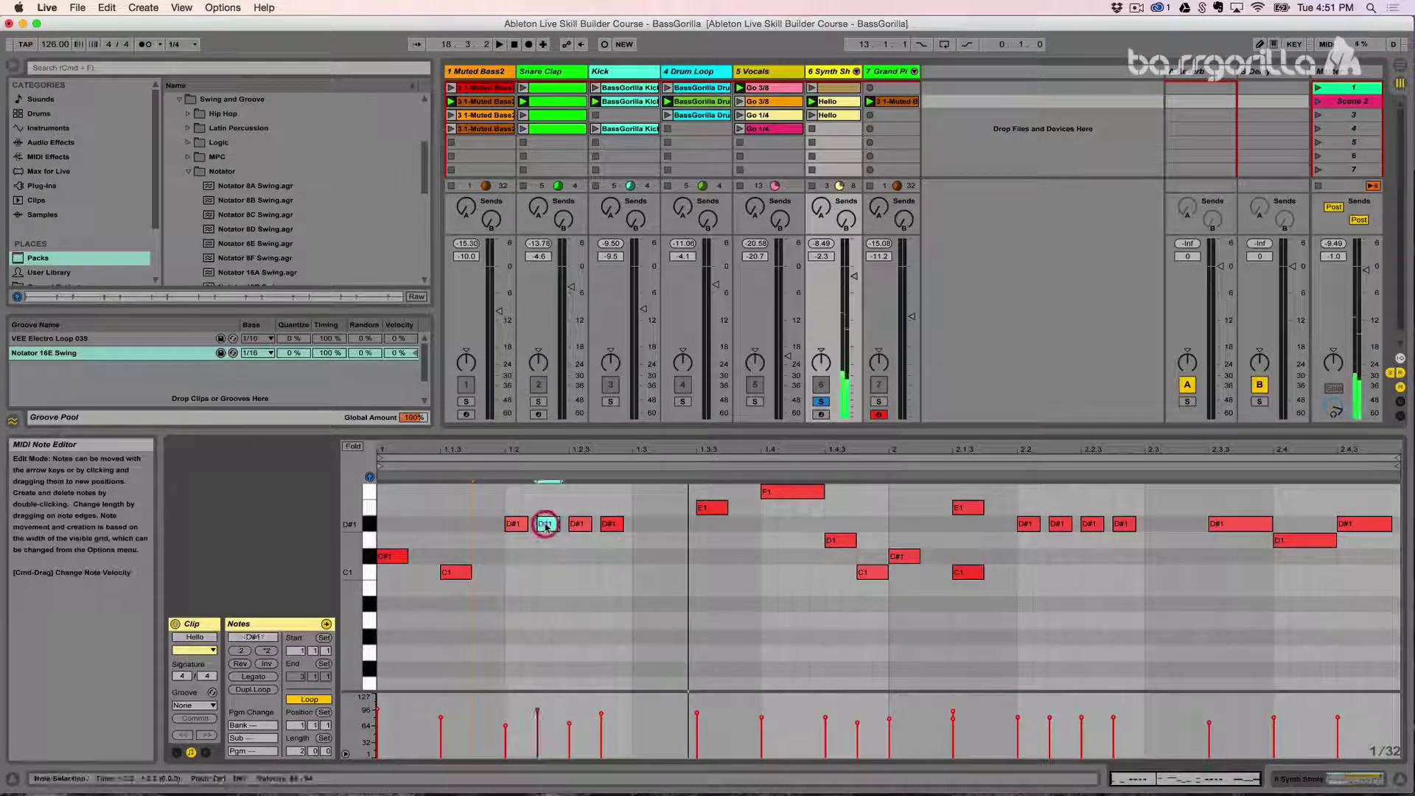
key("super")
key("super+4")
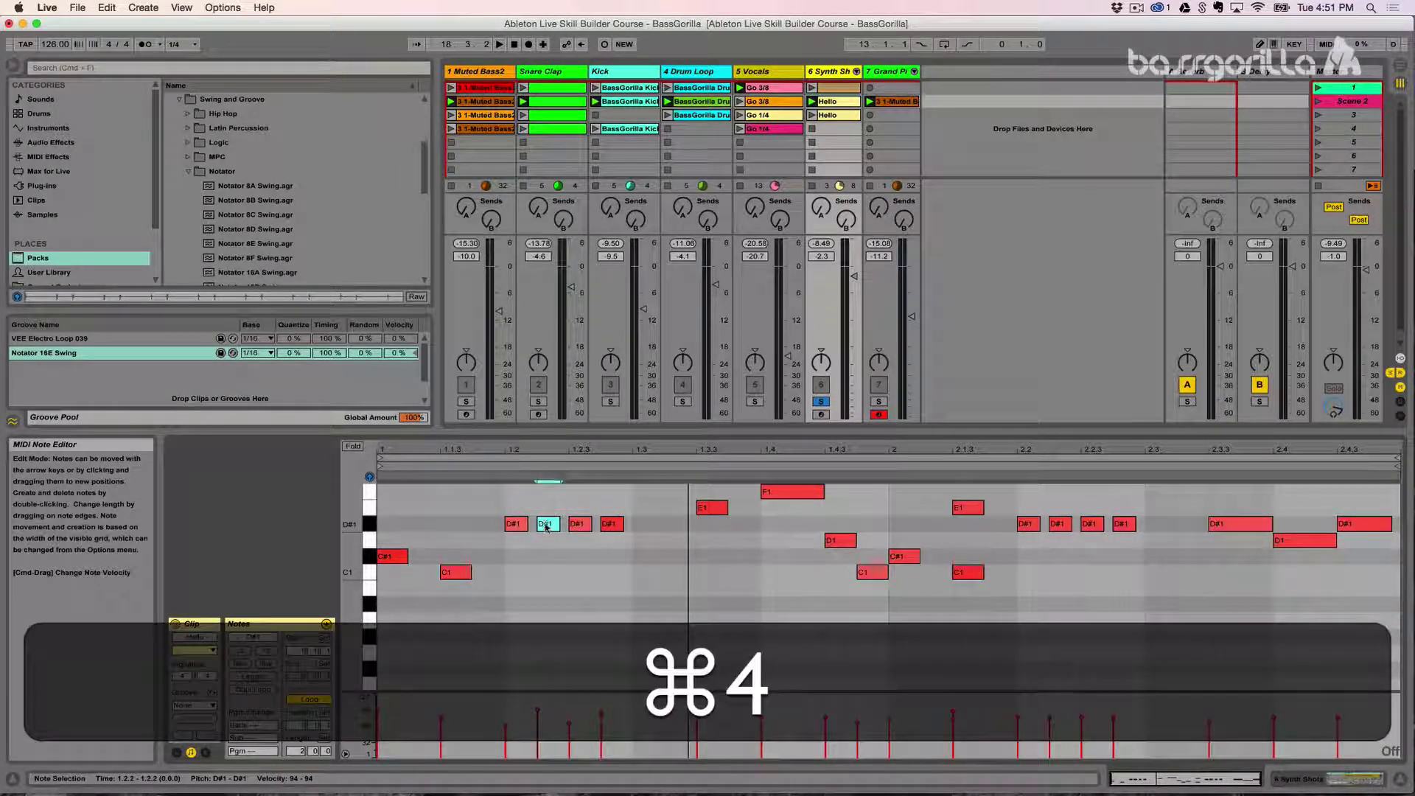
left_click_drag(546, 525, 617, 526)
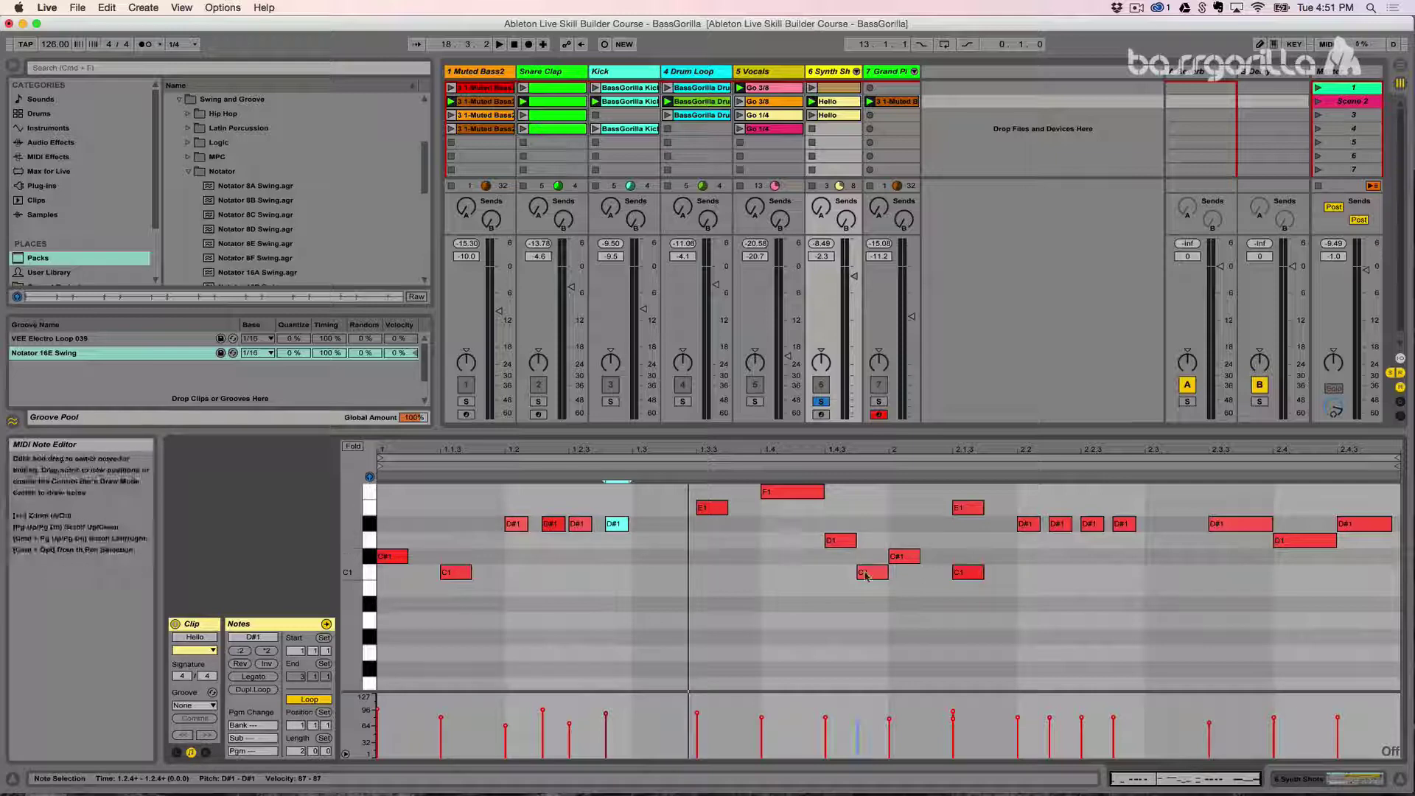
left_click_drag(870, 573, 877, 572)
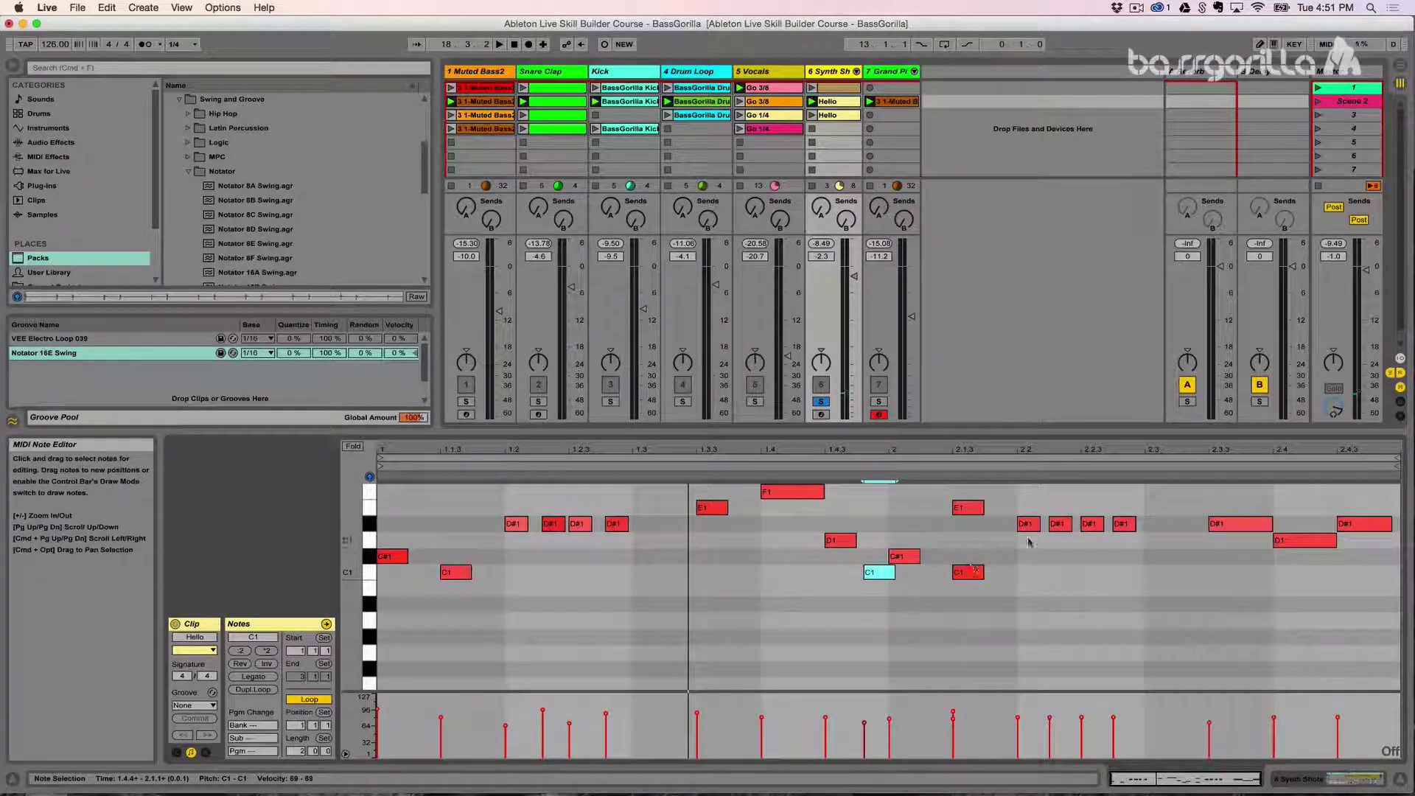
left_click(1062, 525)
left_click_drag(1119, 525, 1127, 526)
key("space")
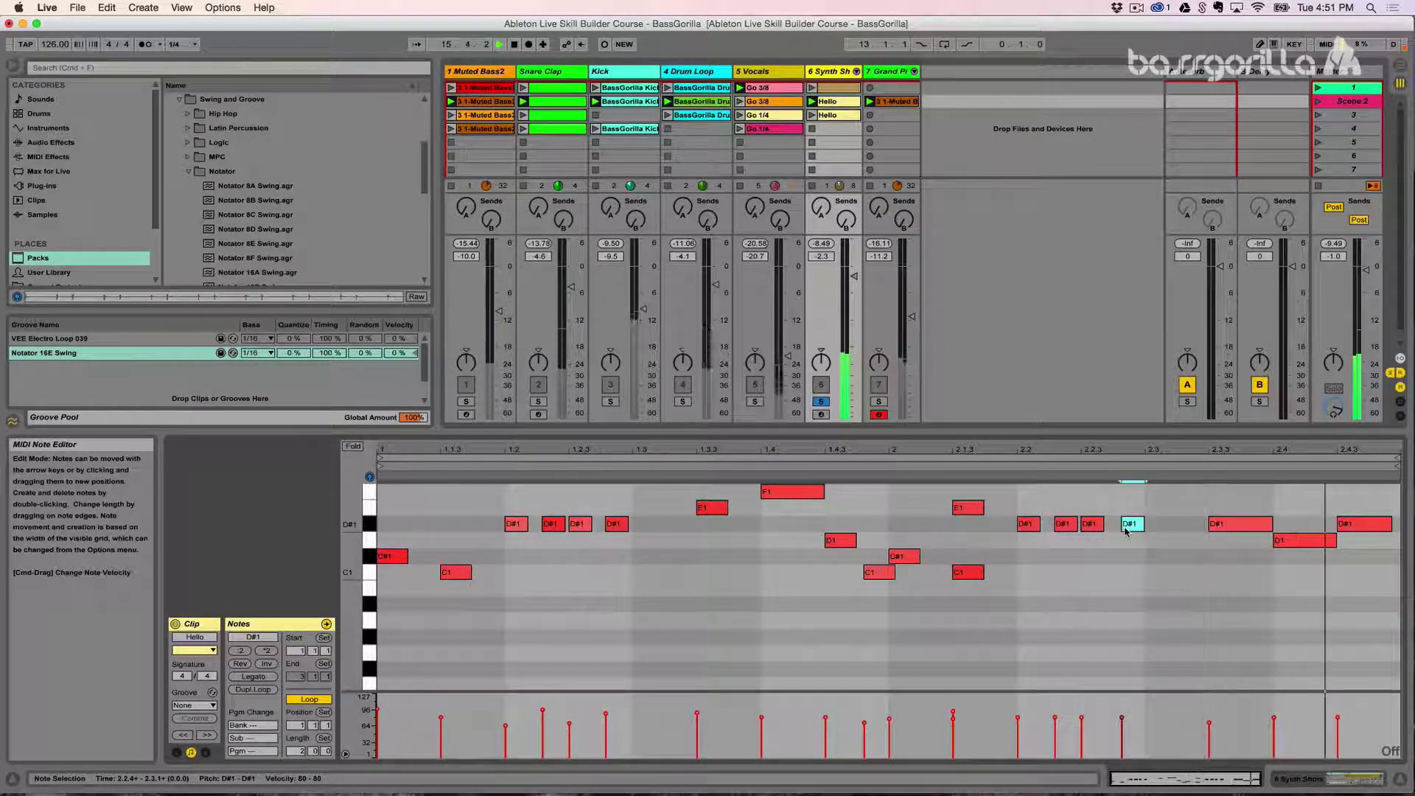
key("space")
Undo all the manual note shifts in the Hello clip.
key("cmd+z")
key("super+z")
key("super+z")
key("super+z")
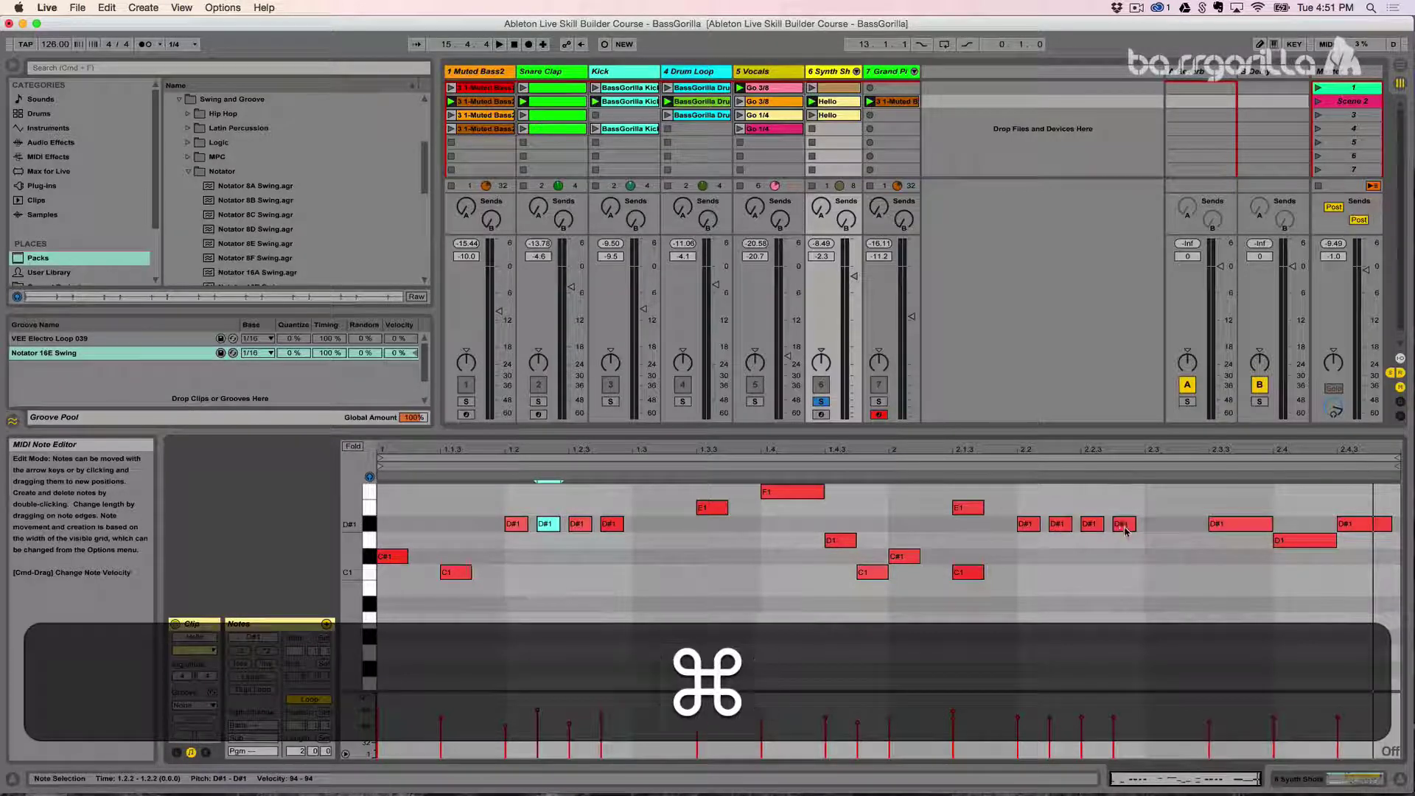
Turn grid snapping back on in the Hello clip's note editor and widen the grid by one step.
left_click(561, 599)
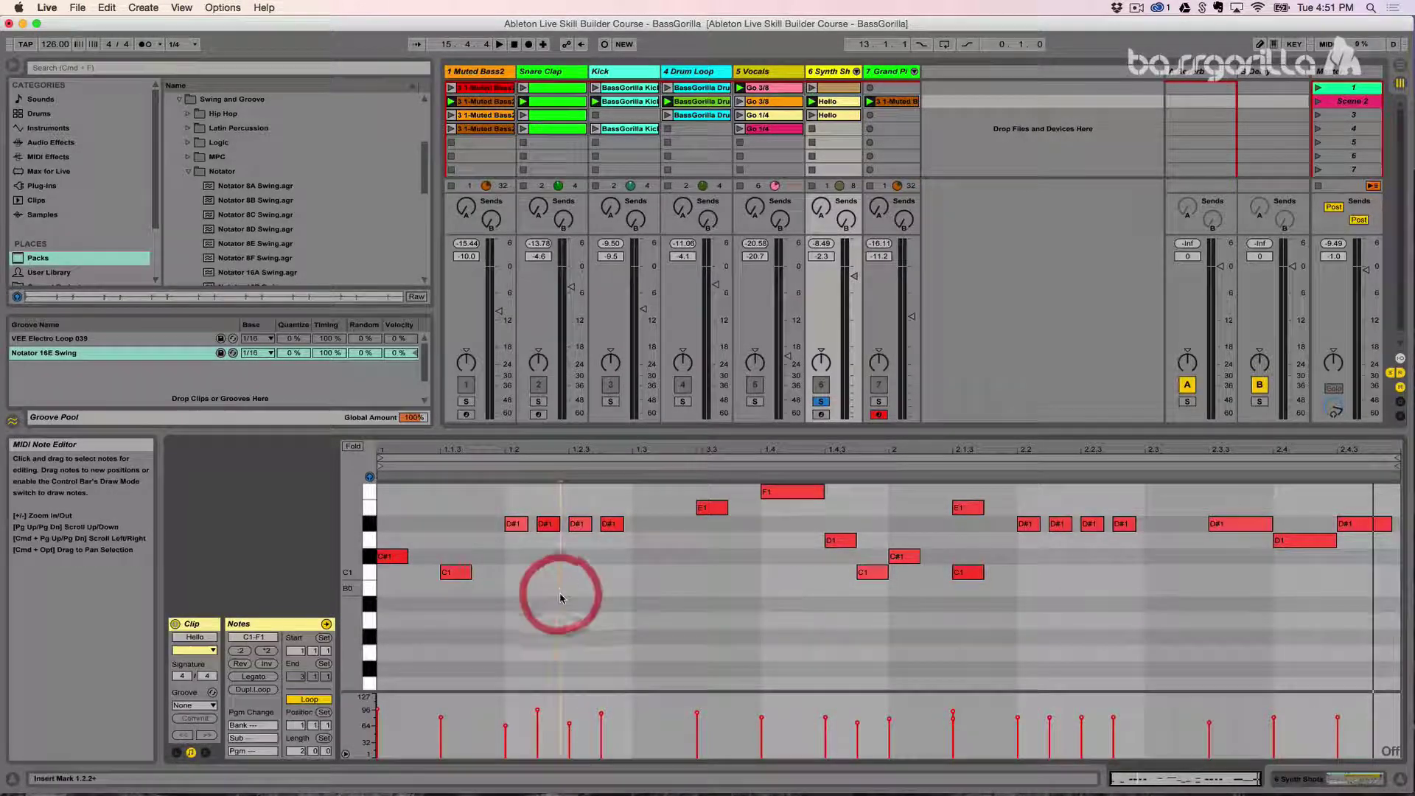
key("super+4")
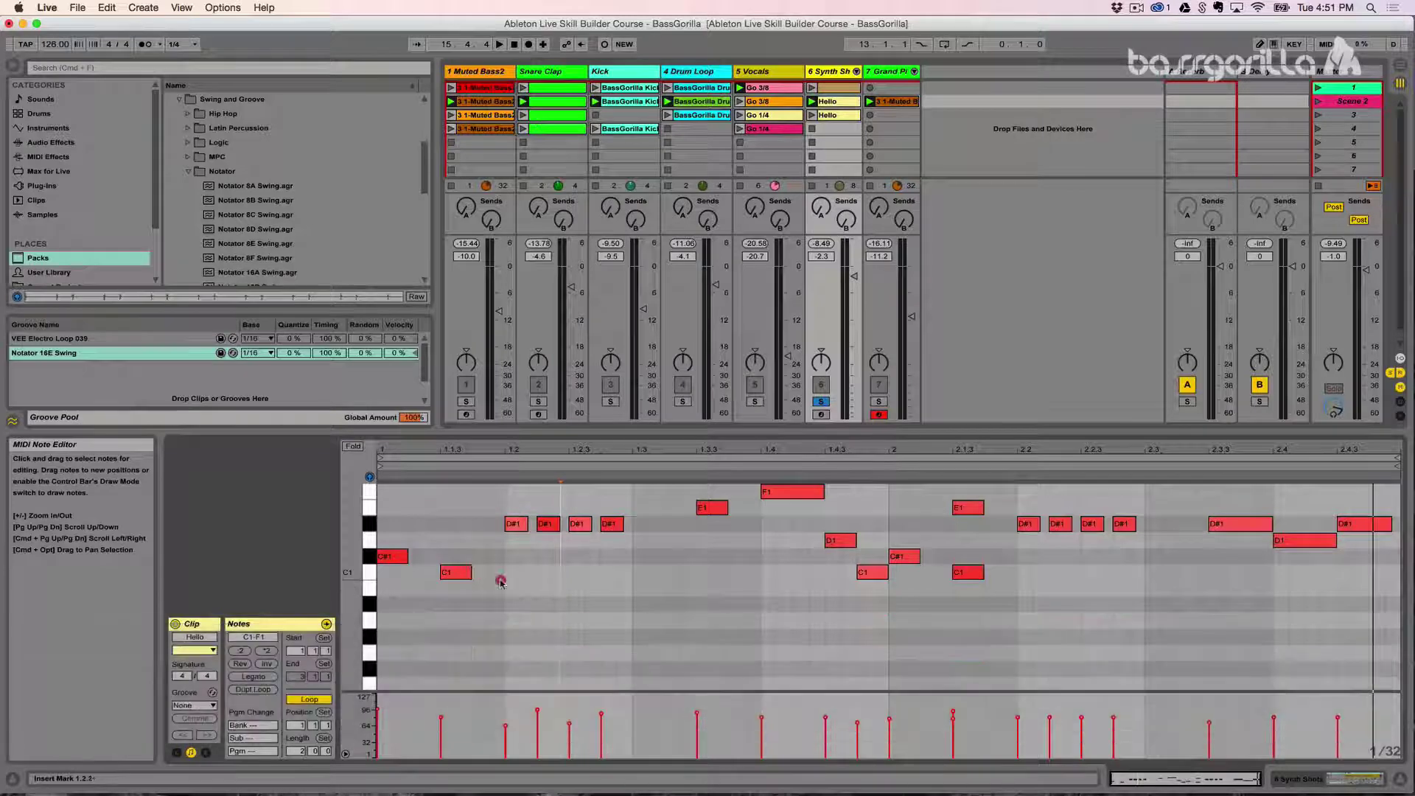
left_click(502, 581)
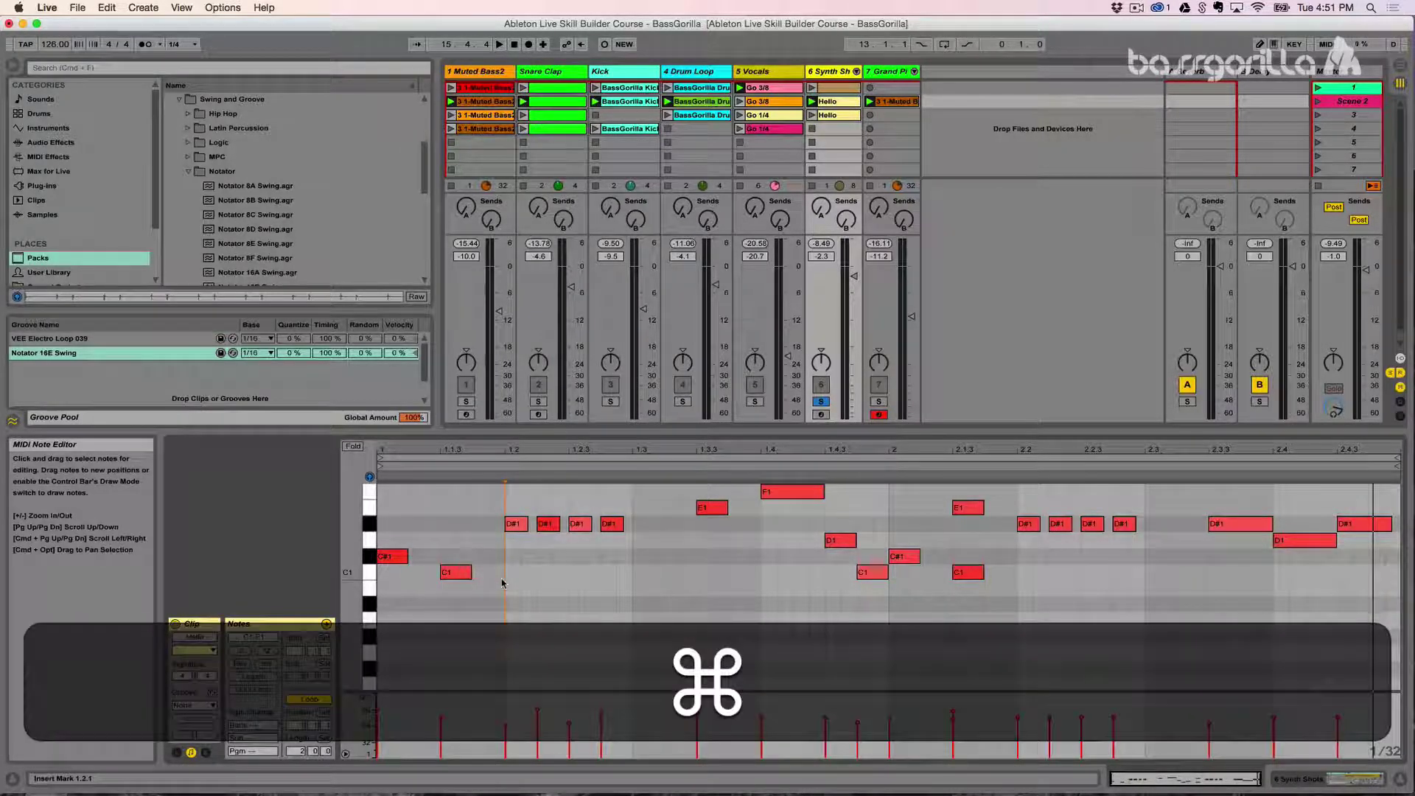
key("super+2")
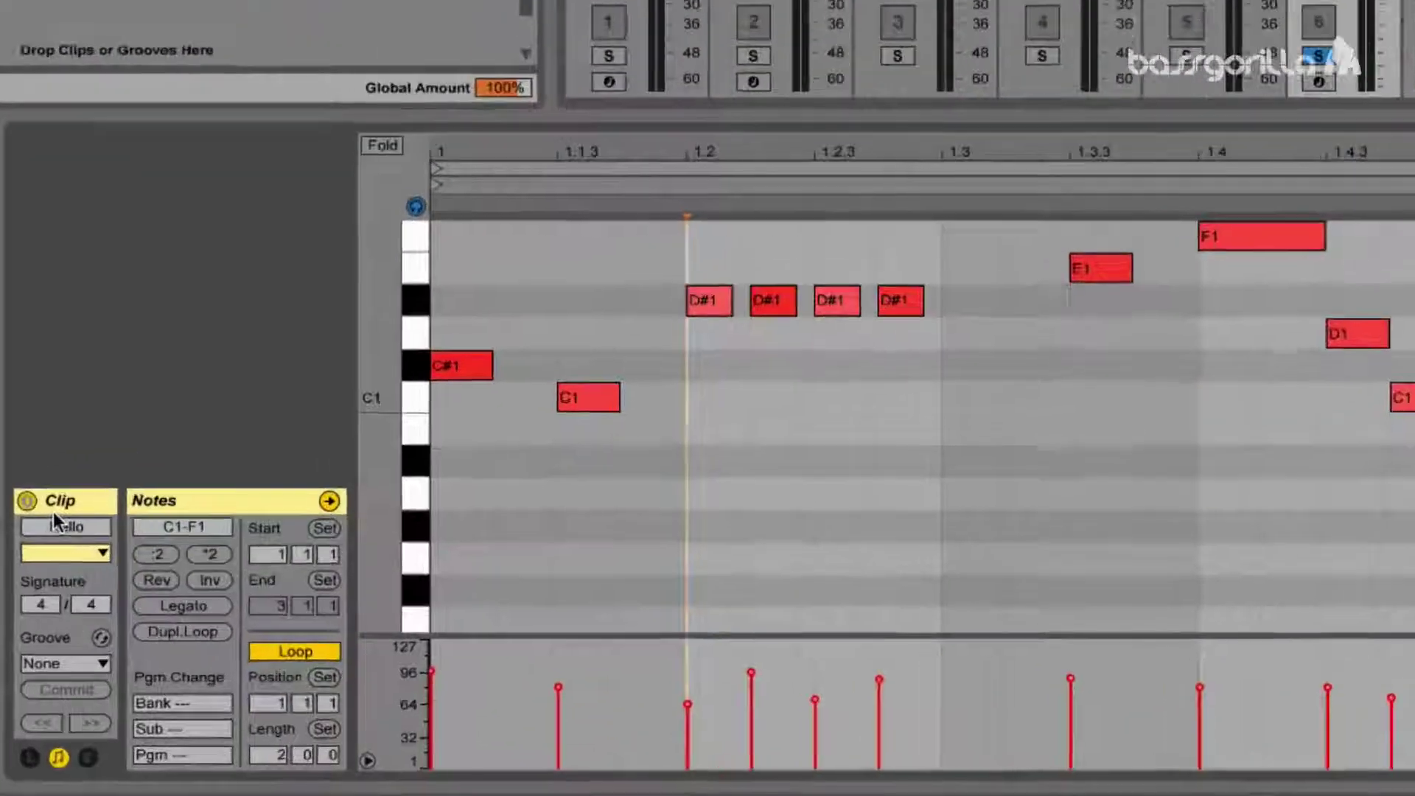
Assign the Notator 16E Swing groove to the Hello clip and audition the result.
left_click(68, 666)
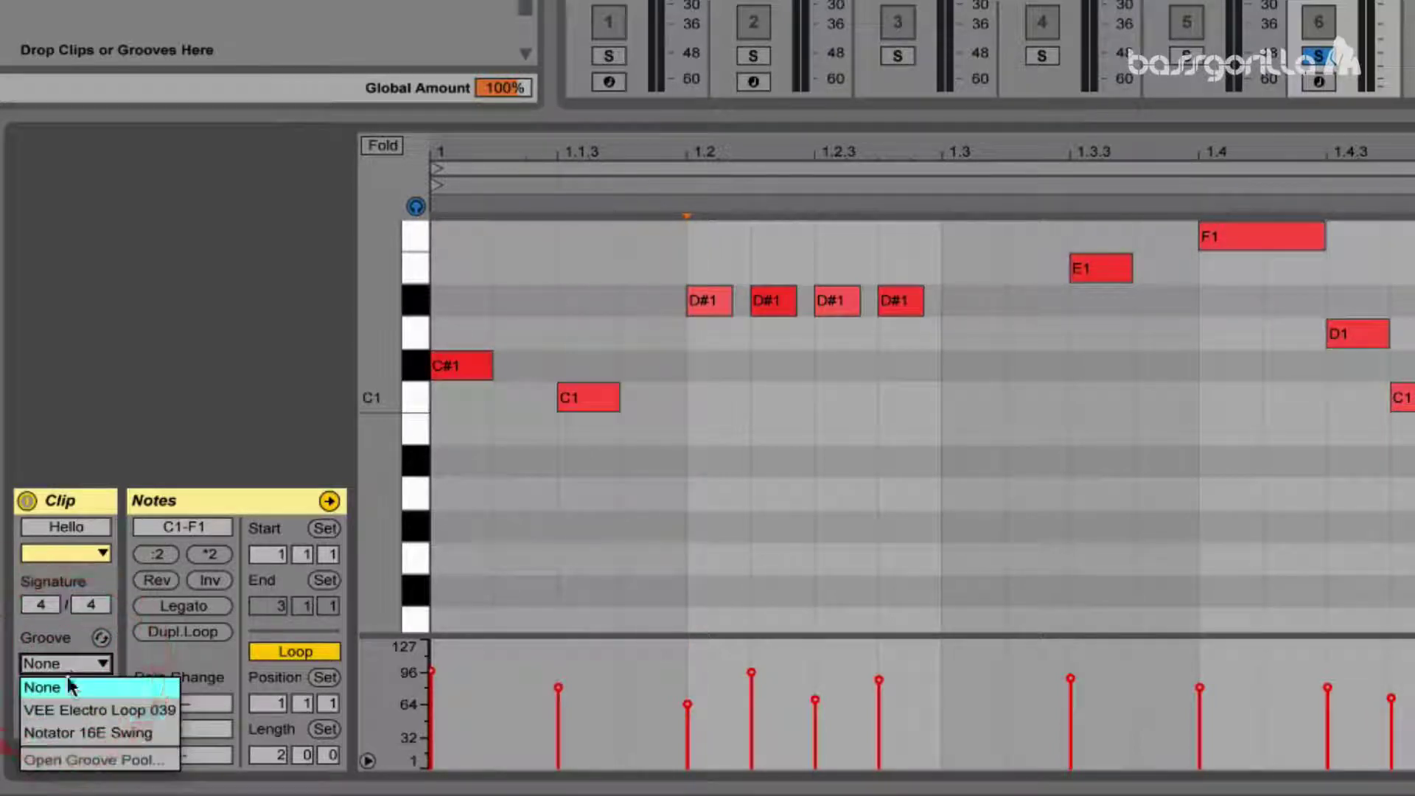
left_click(65, 733)
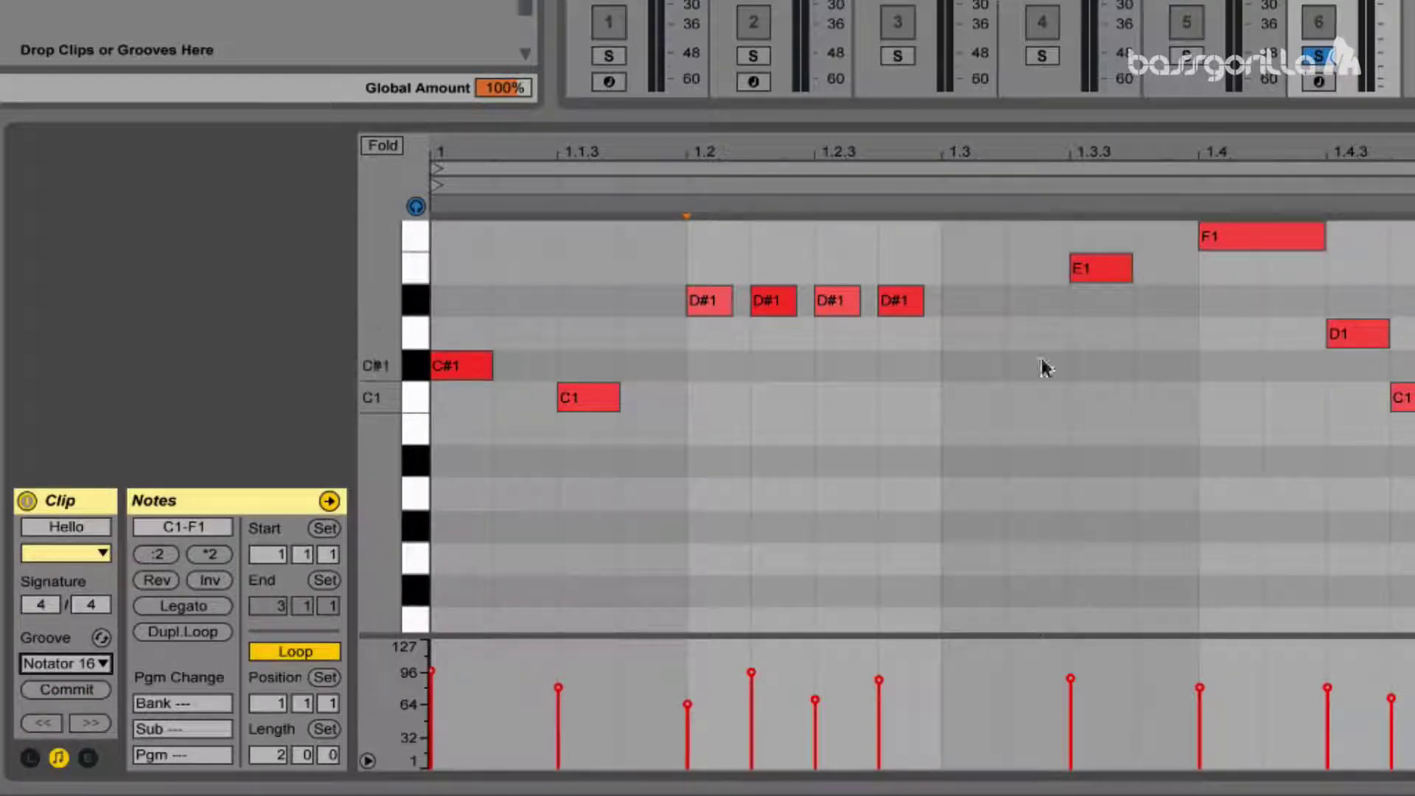
key("space")
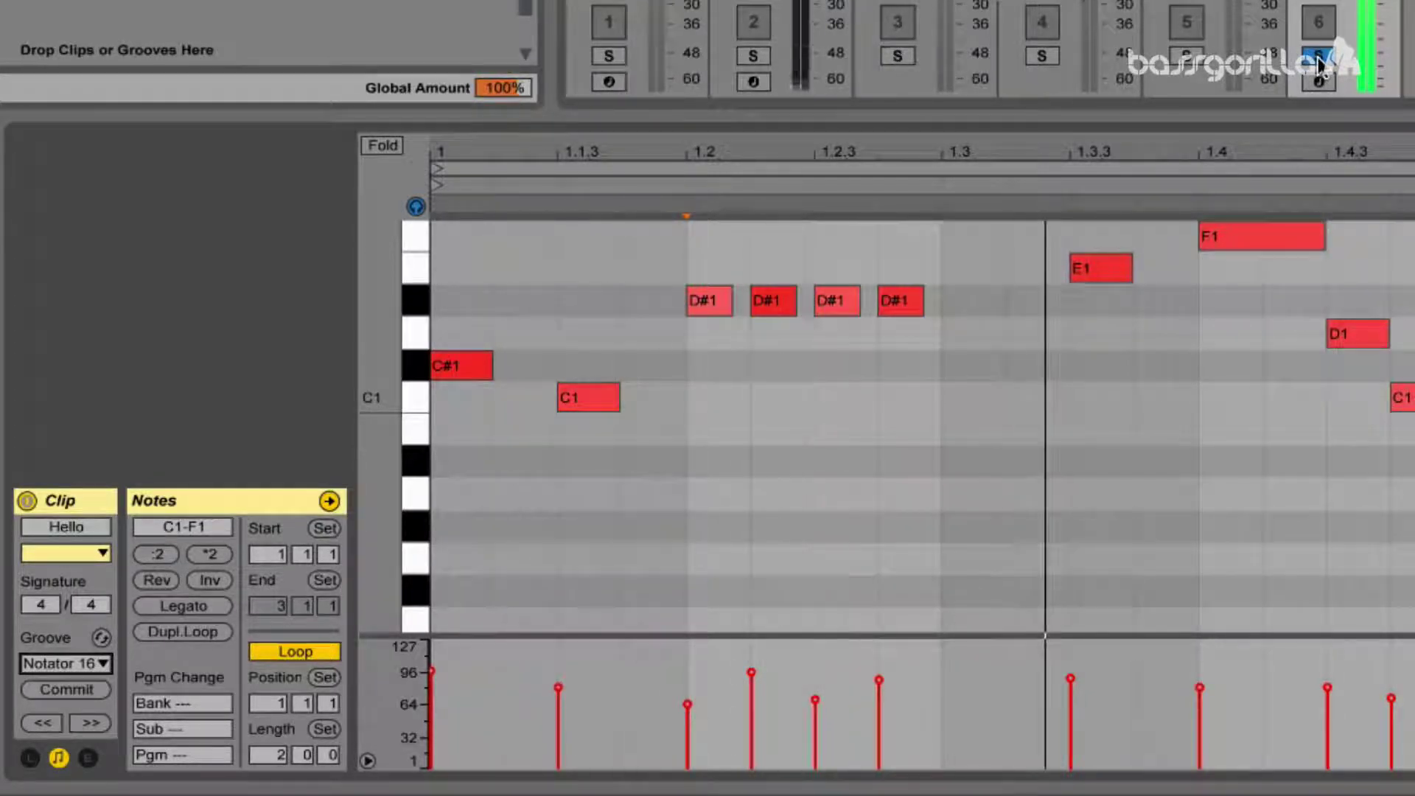
key("space")
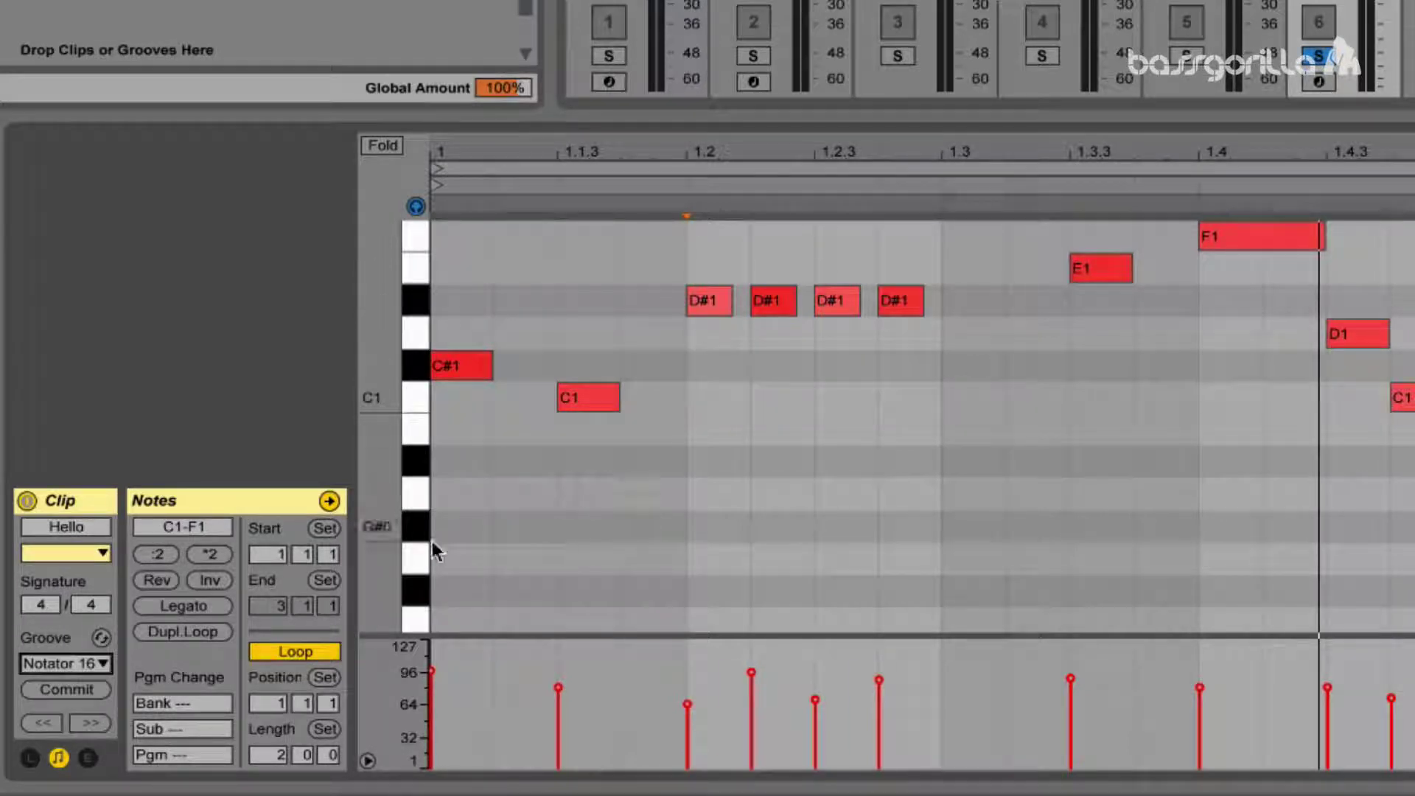
Commit the Notator 16E Swing groove to the Hello clip's notes, audition the clip, and undo the commit.
left_click(63, 693)
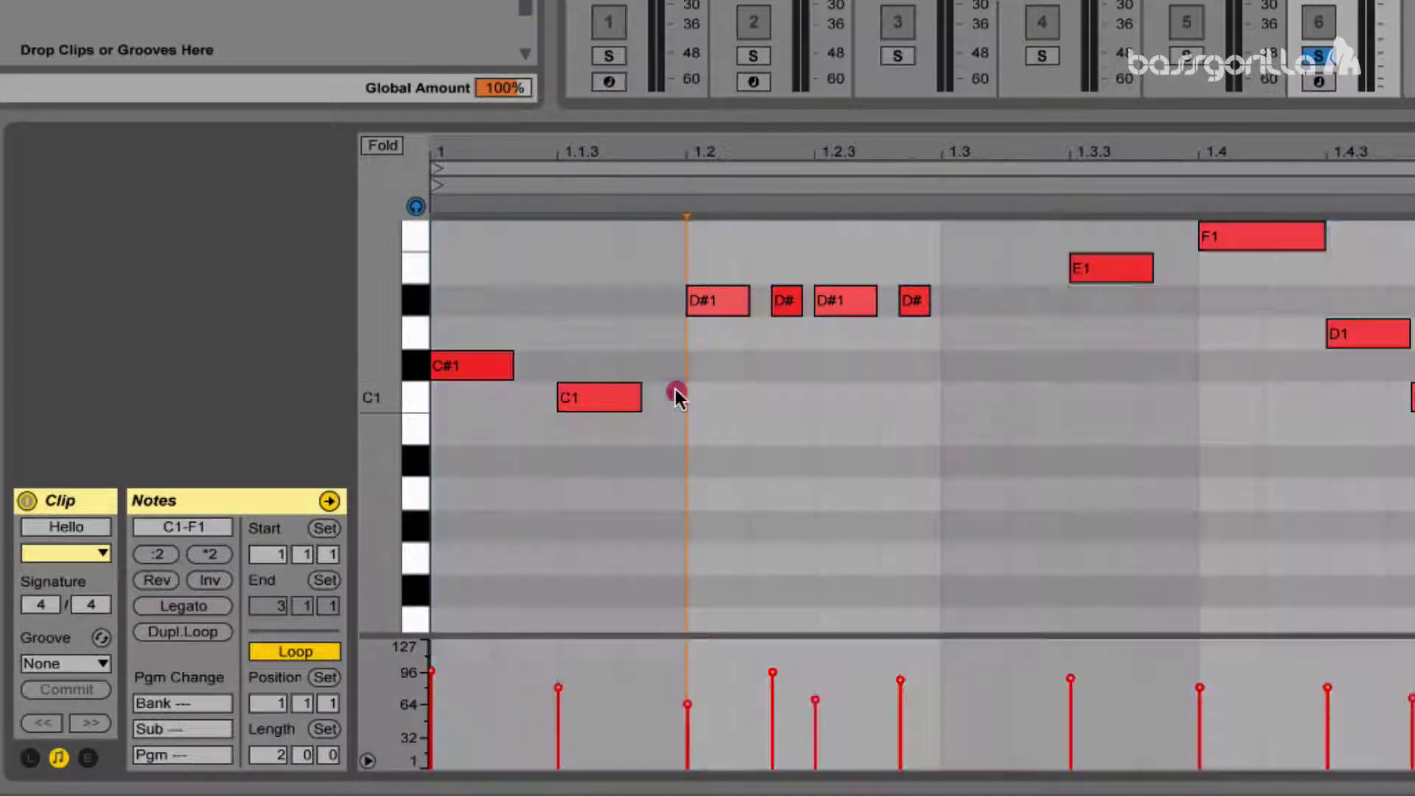
left_click(674, 394)
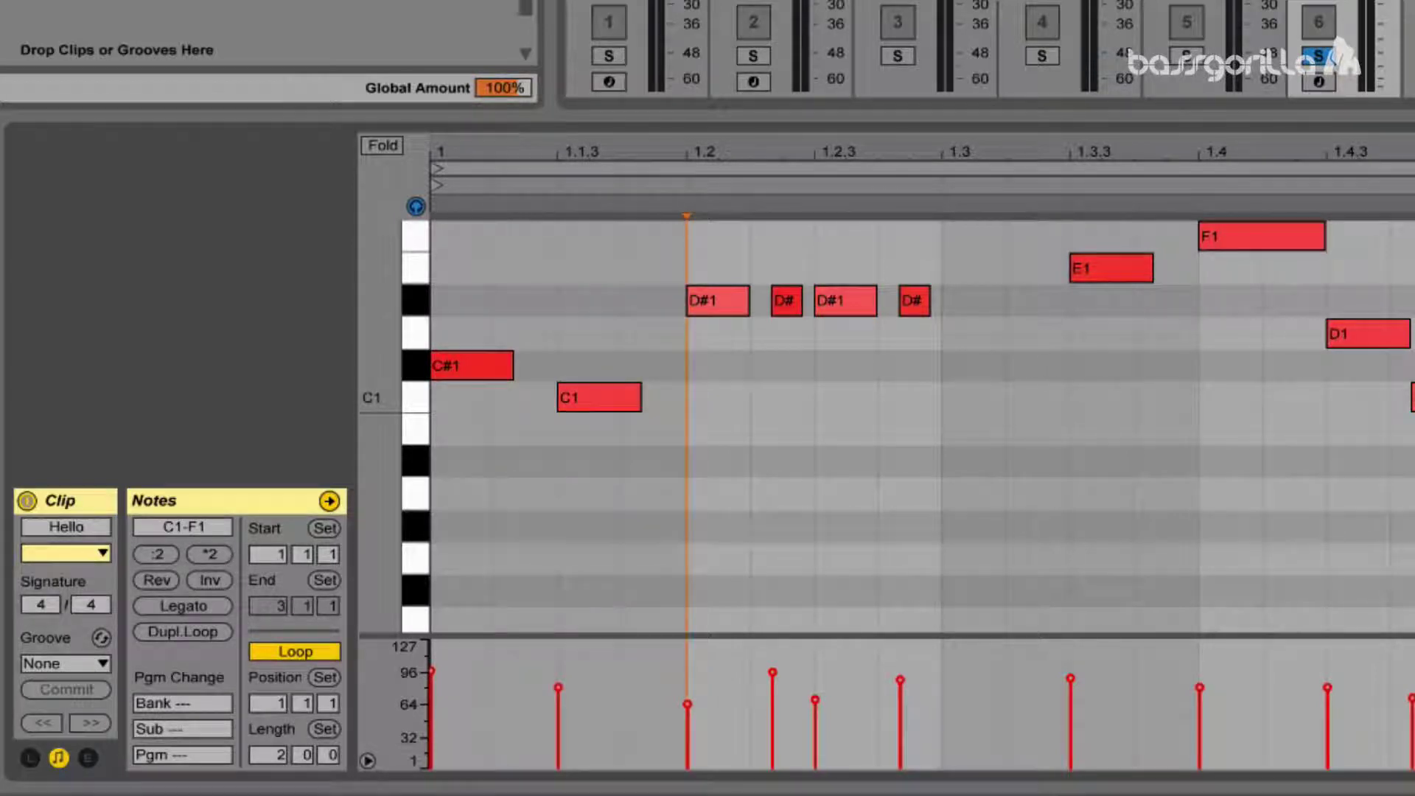
key("space")
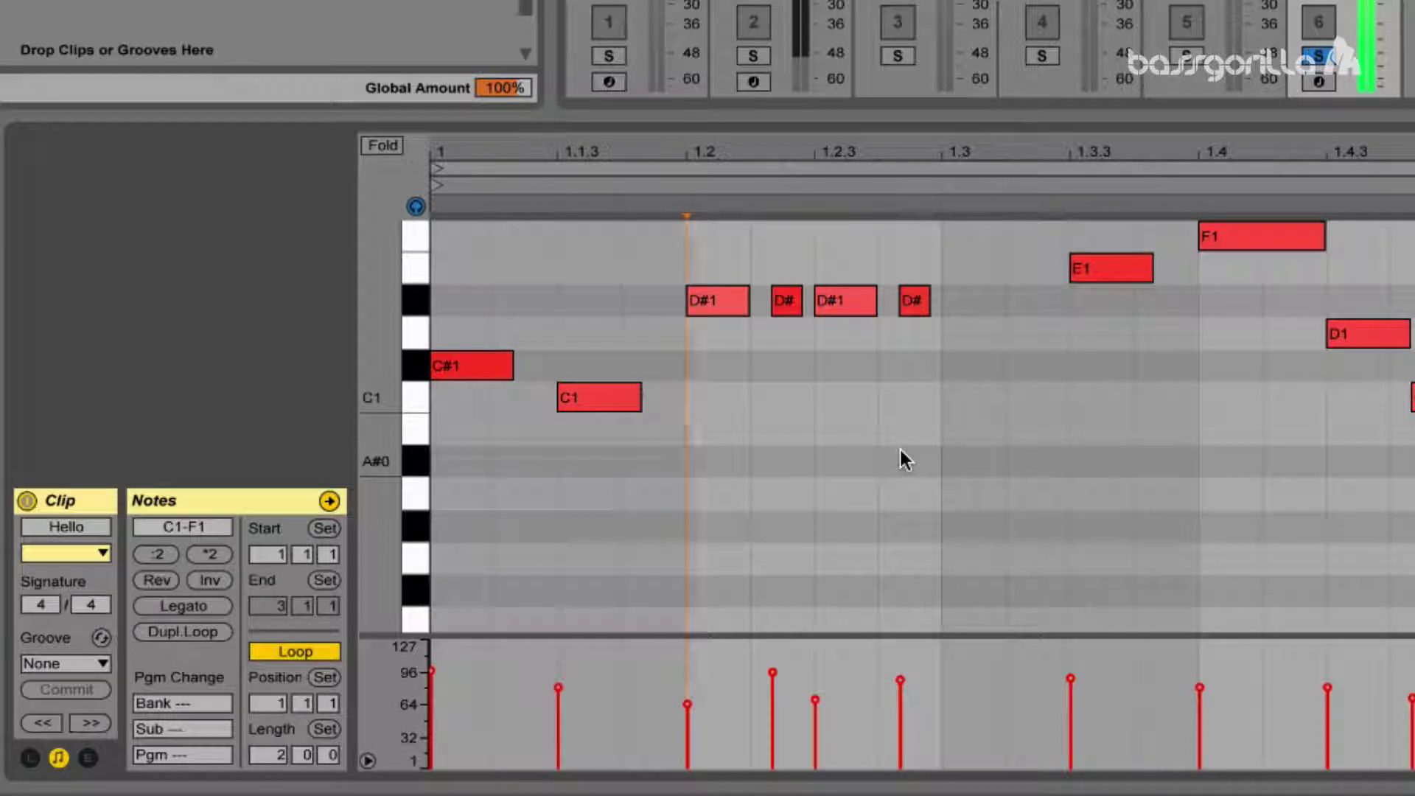
key("space")
key("super+z")
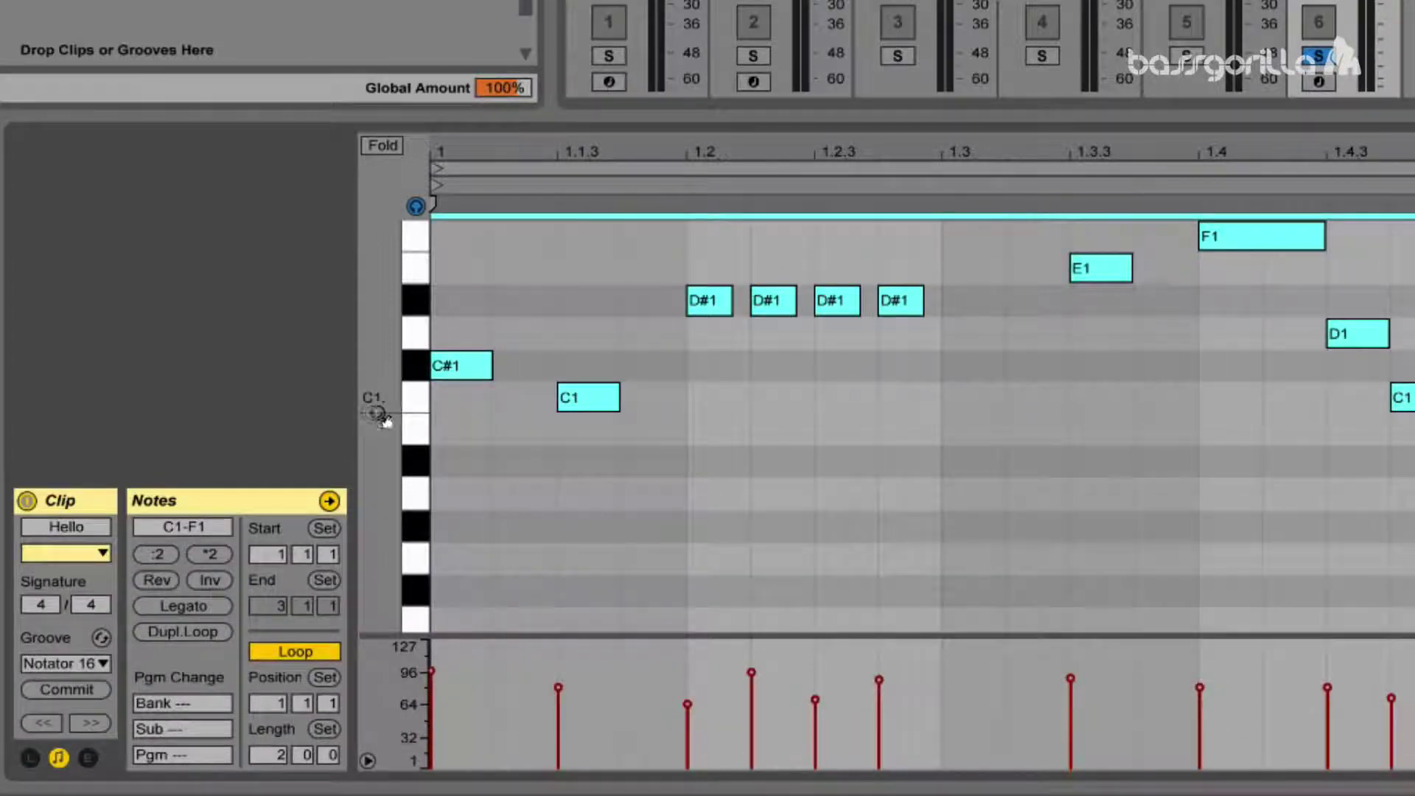
left_click(479, 451)
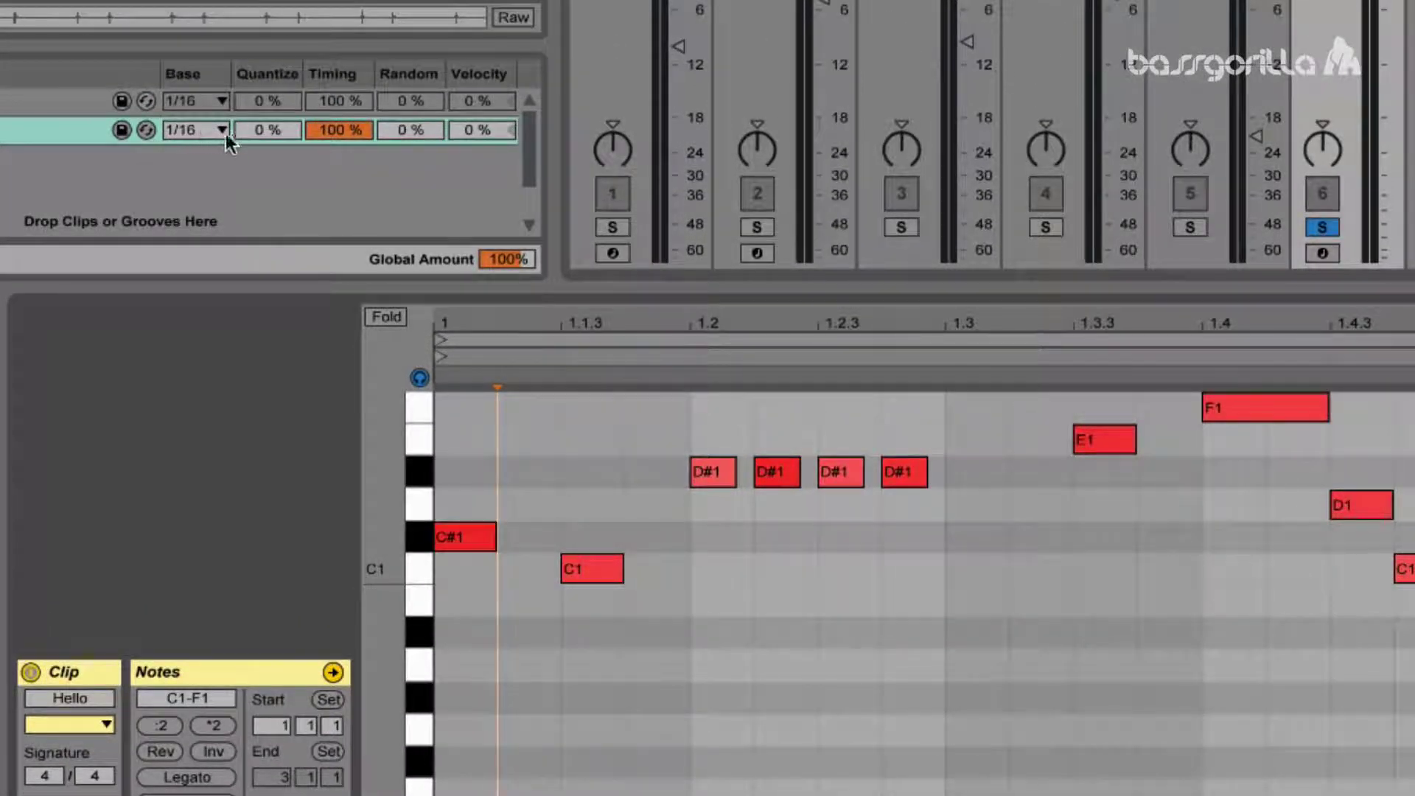
Compare the Hello clip's playback with the Notator 16E Swing groove's Timing at 0% and at 100%.
key("space")
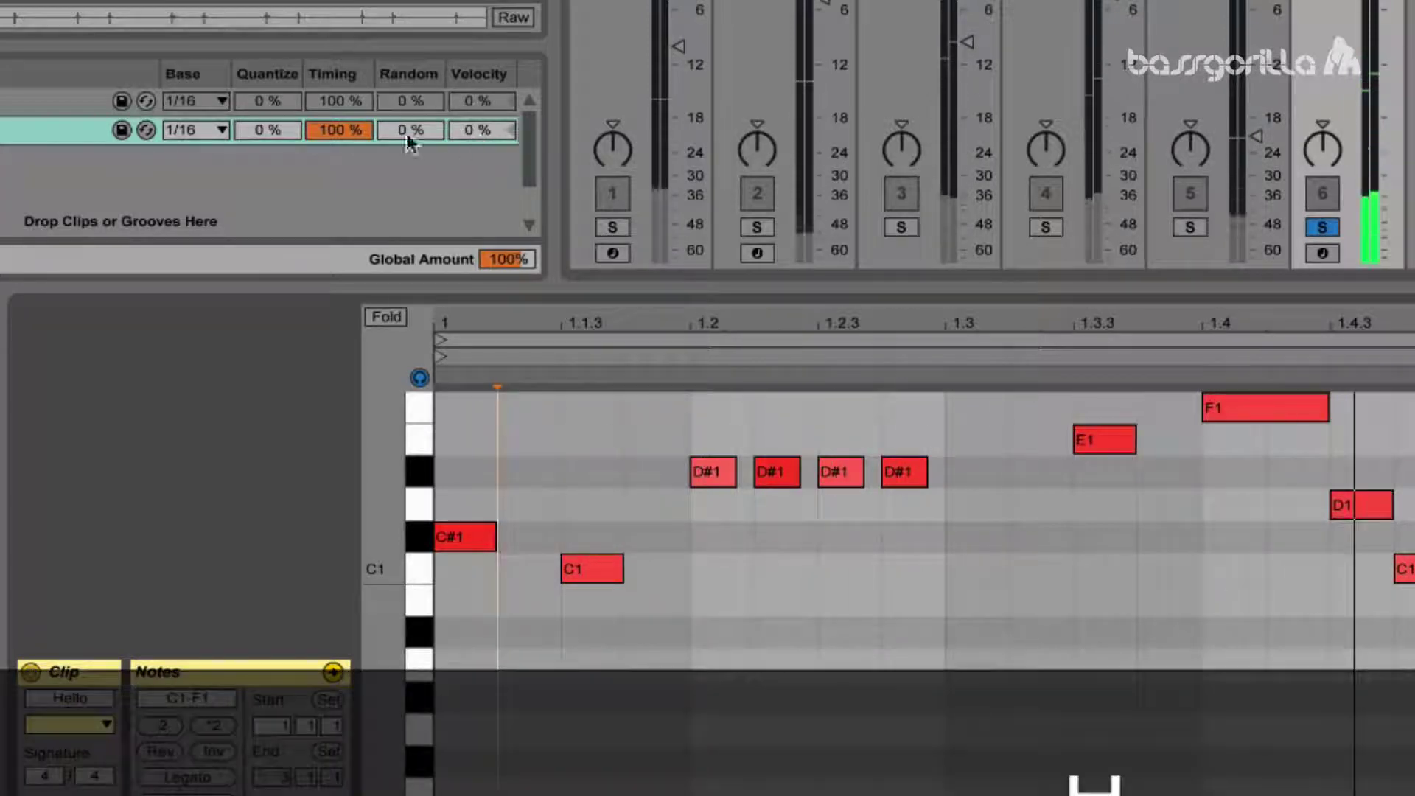
left_click(329, 129)
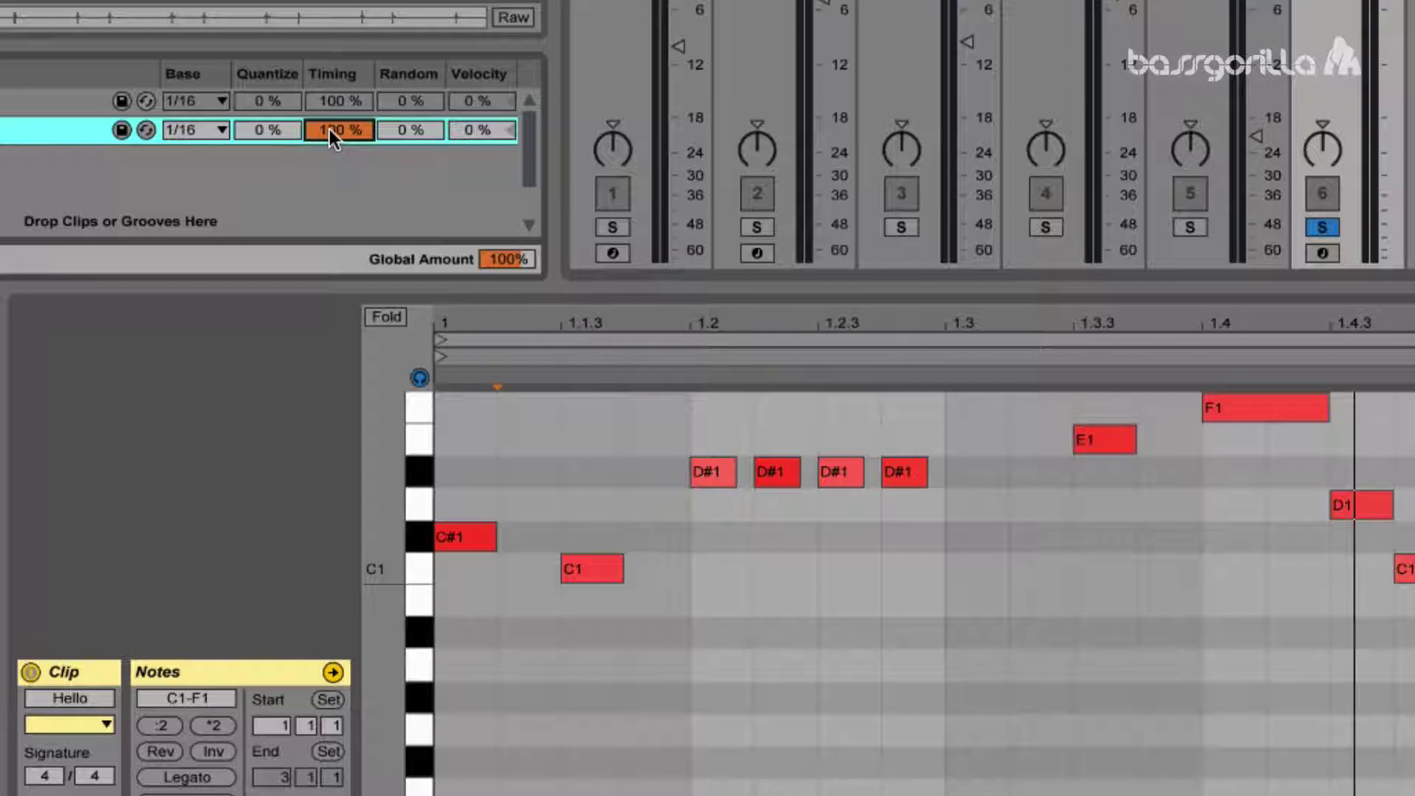
type("0")
key("Return")
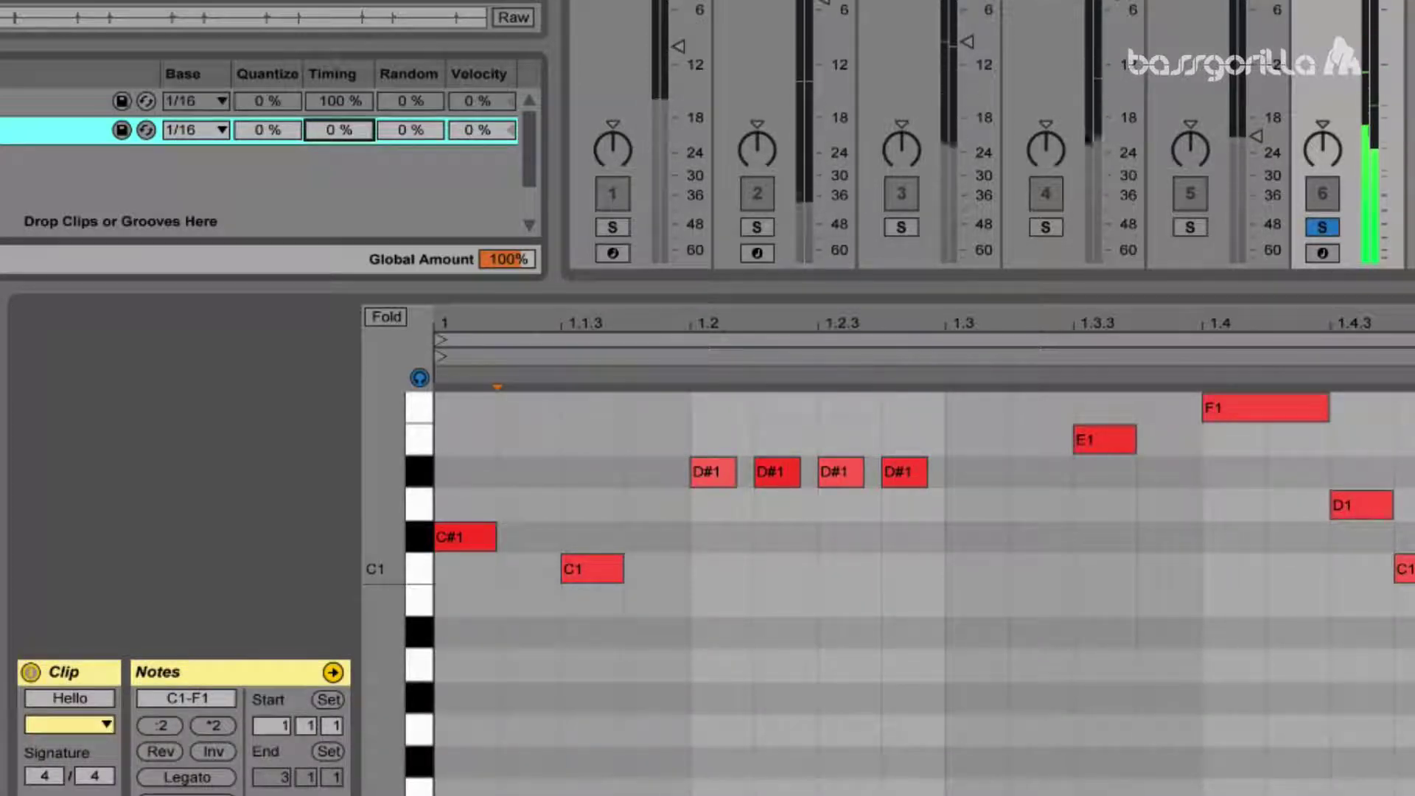
key("space")
left_click_drag(328, 132, 329, 57)
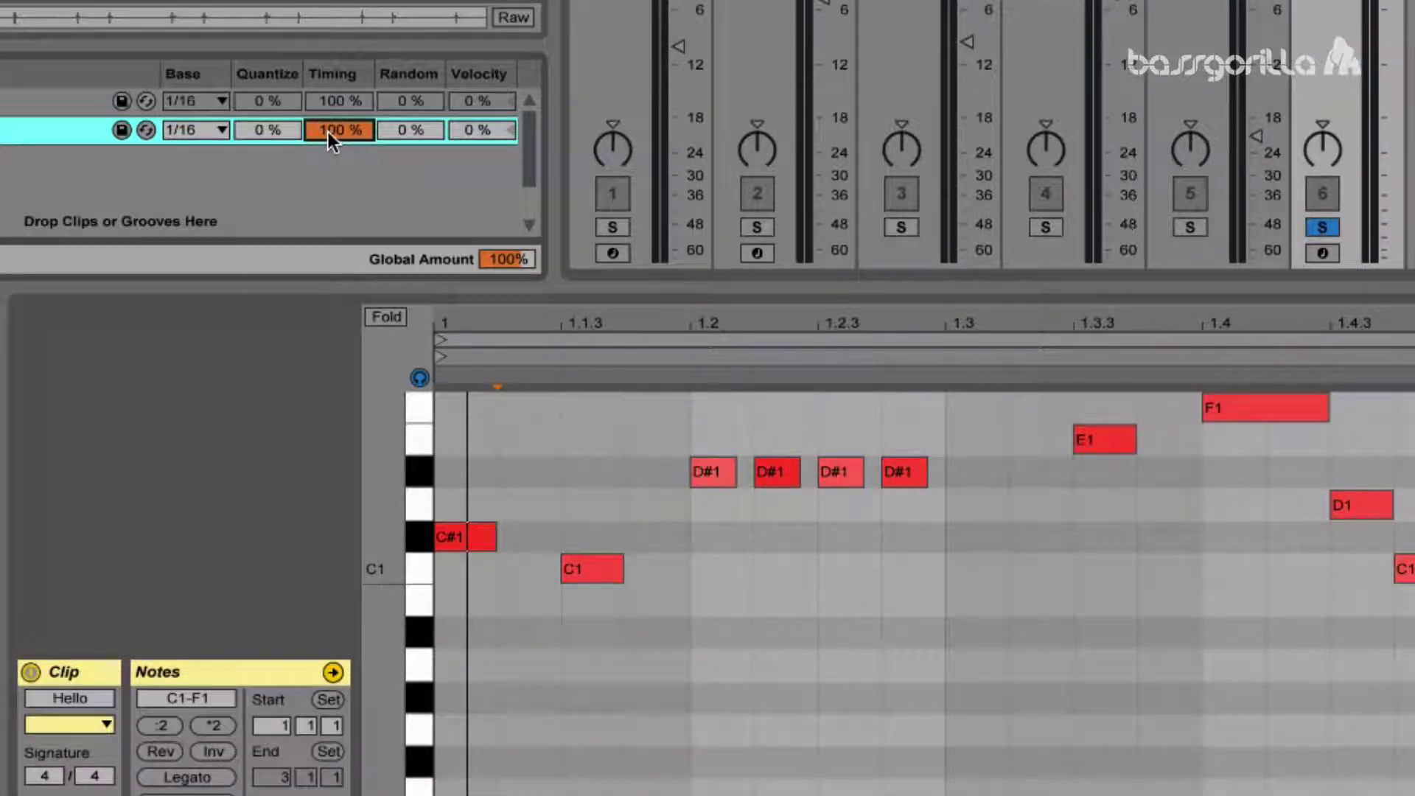
key("space")
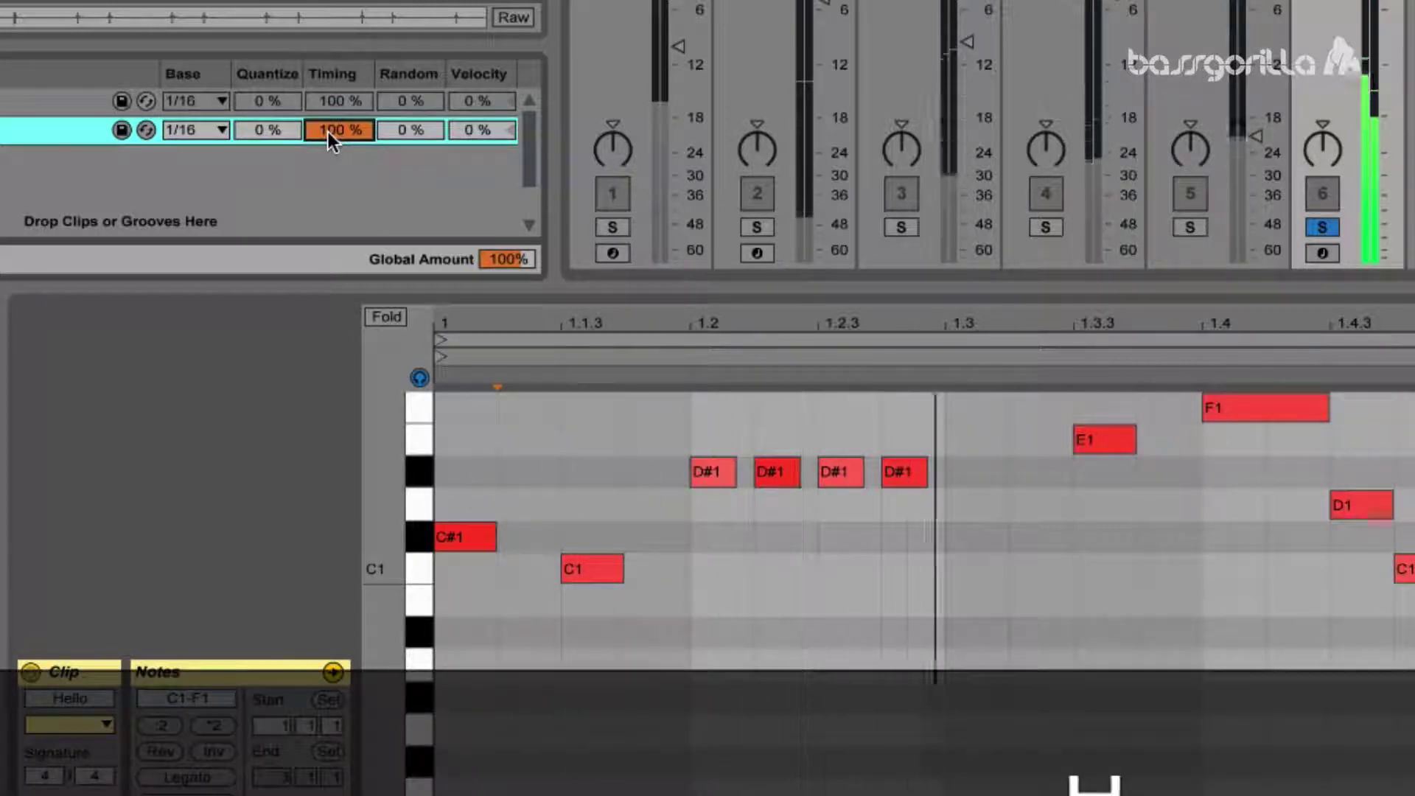
Set the Notator 16E Swing groove's Timing to 77% and audition the clip.
key("space")
left_click_drag(329, 131, 329, 141)
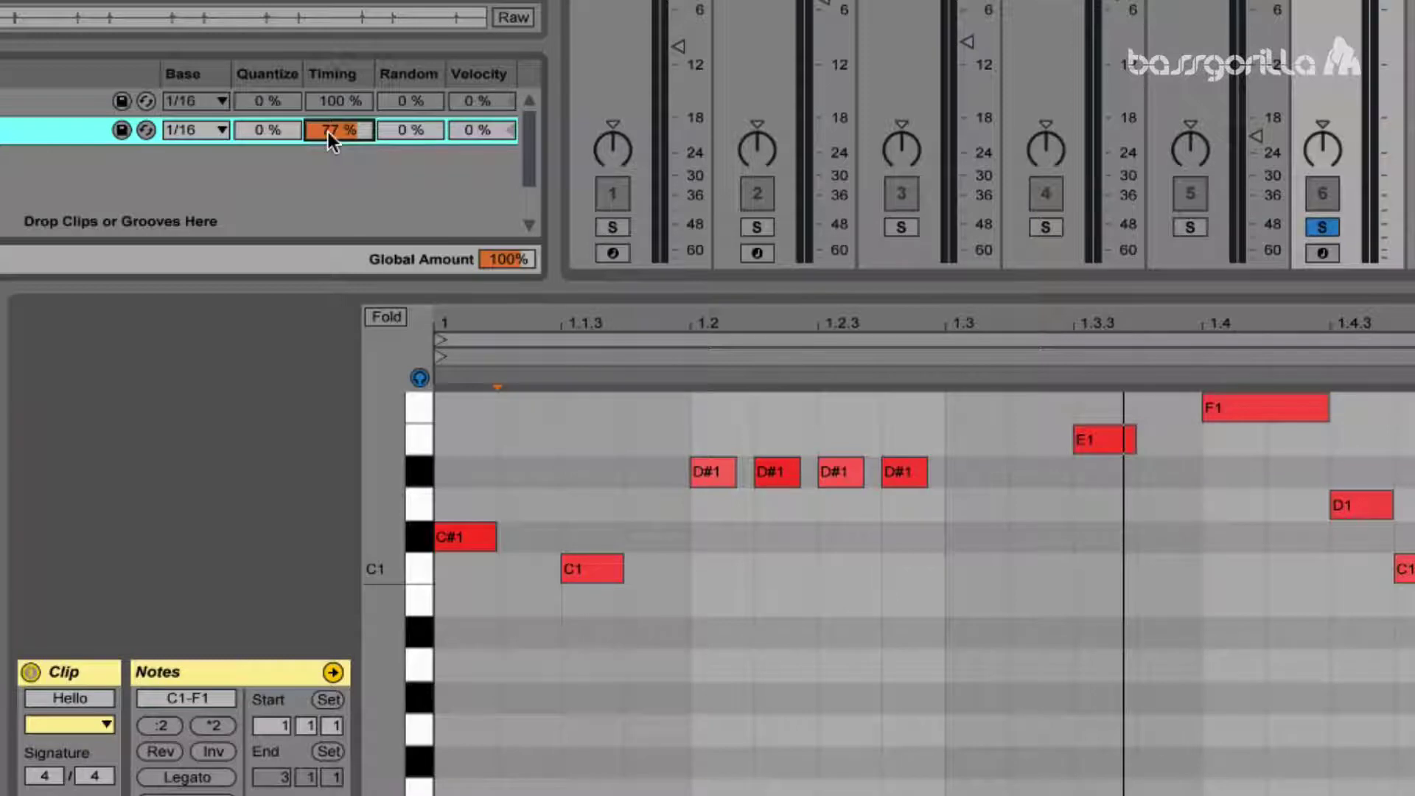
key("space")
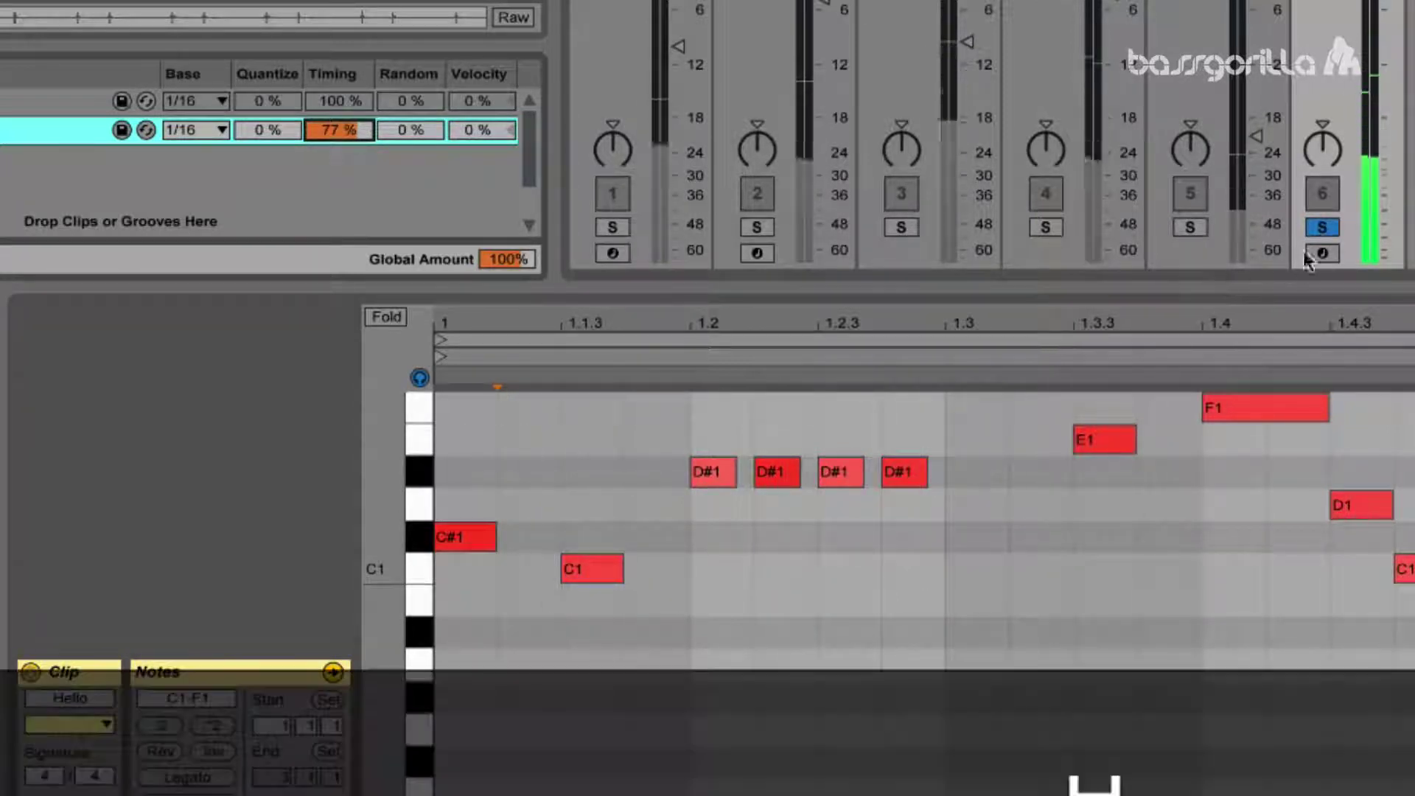
Unsolo the Synth Shots track, play the full mix, and deactivate the Vocals track.
left_click(1325, 228)
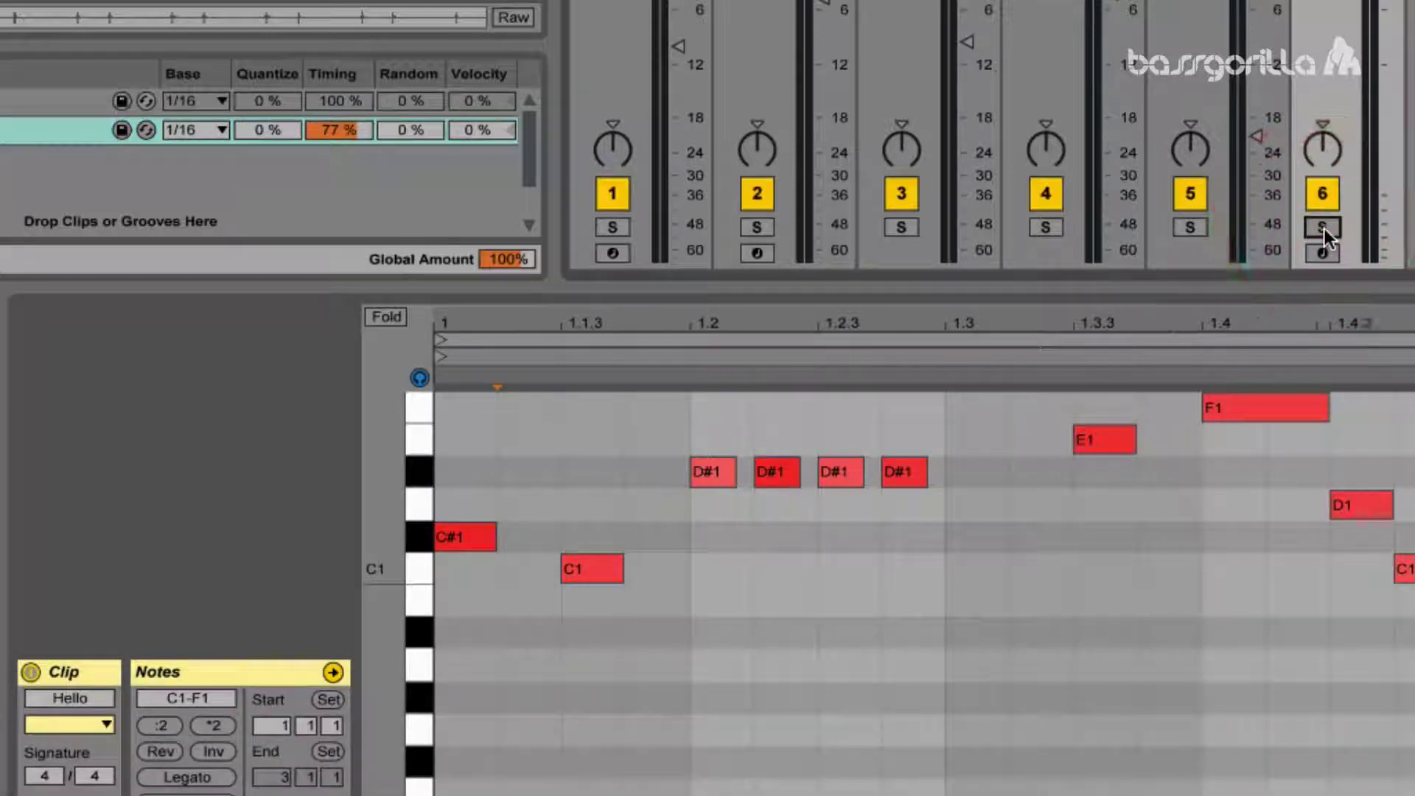
key("space")
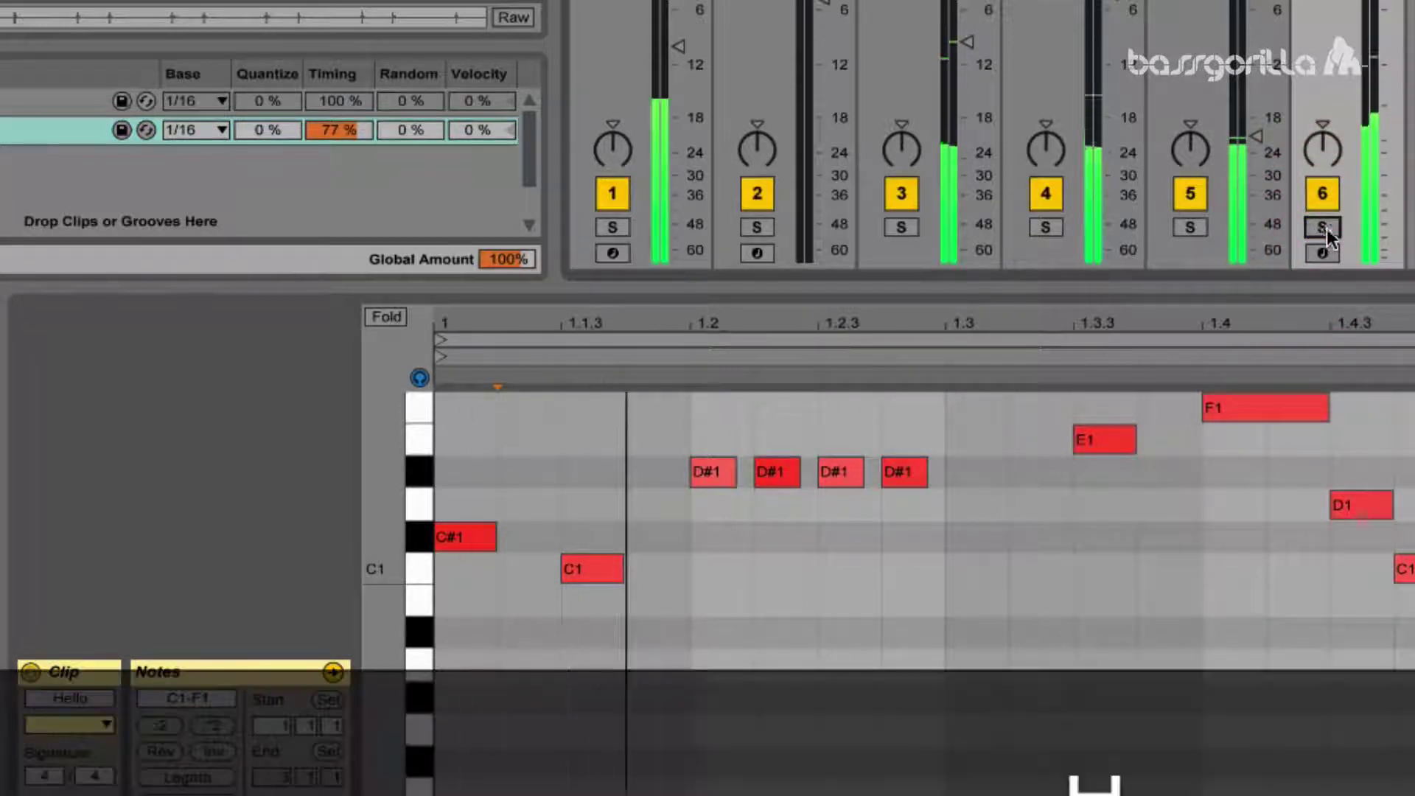
left_click(1192, 192)
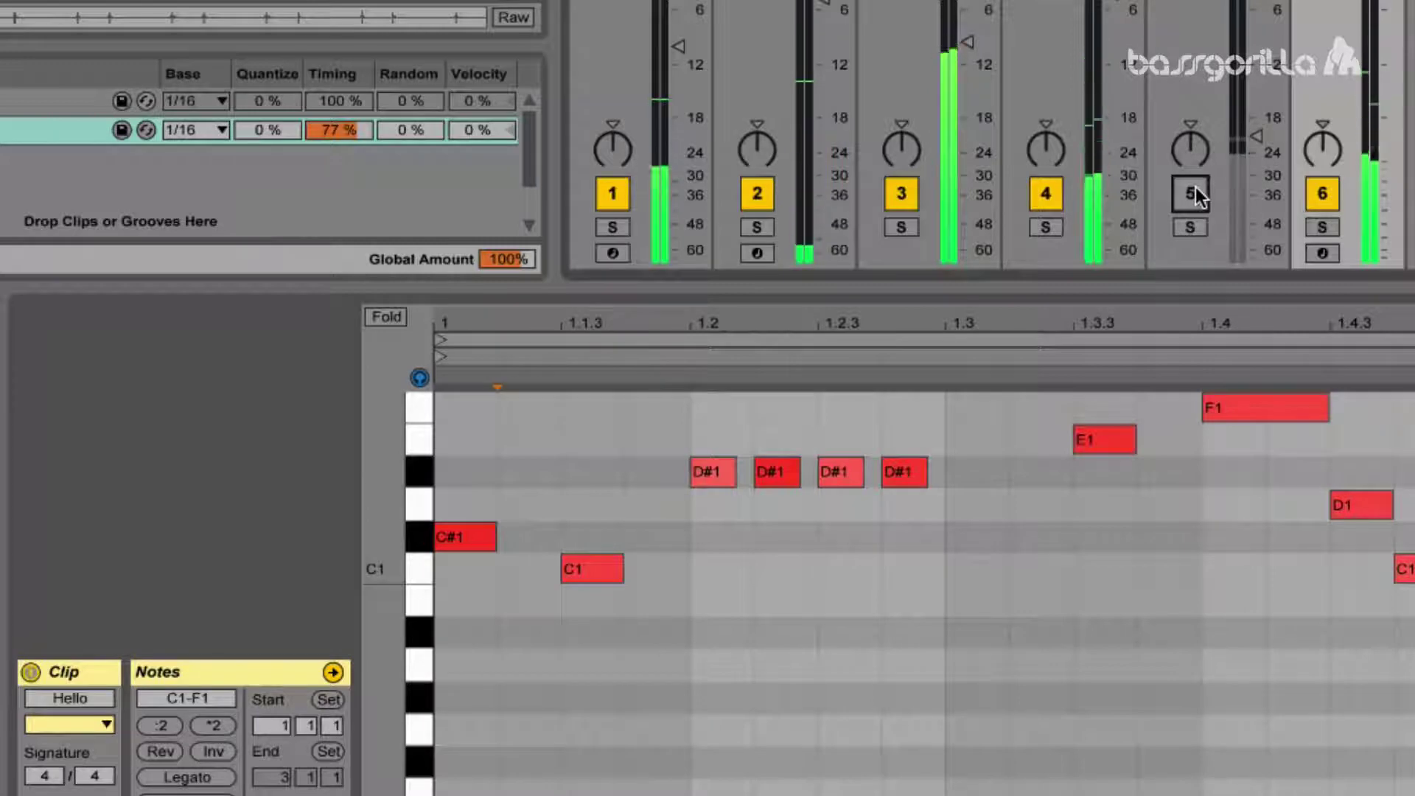
key("space")
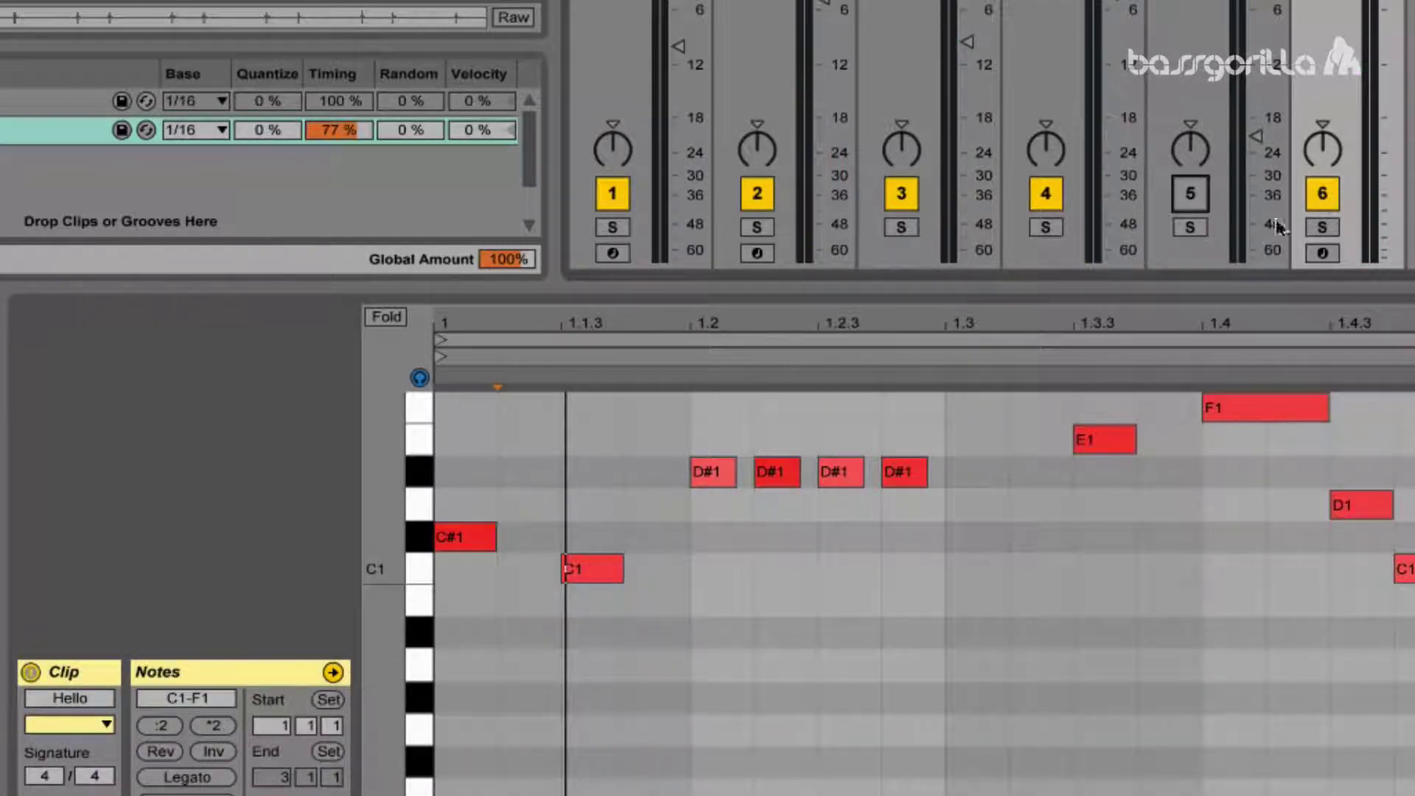
Try a Random amount of 21% on the Notator 16E Swing groove and return it to 0%.
left_click_drag(407, 143, 407, 122)
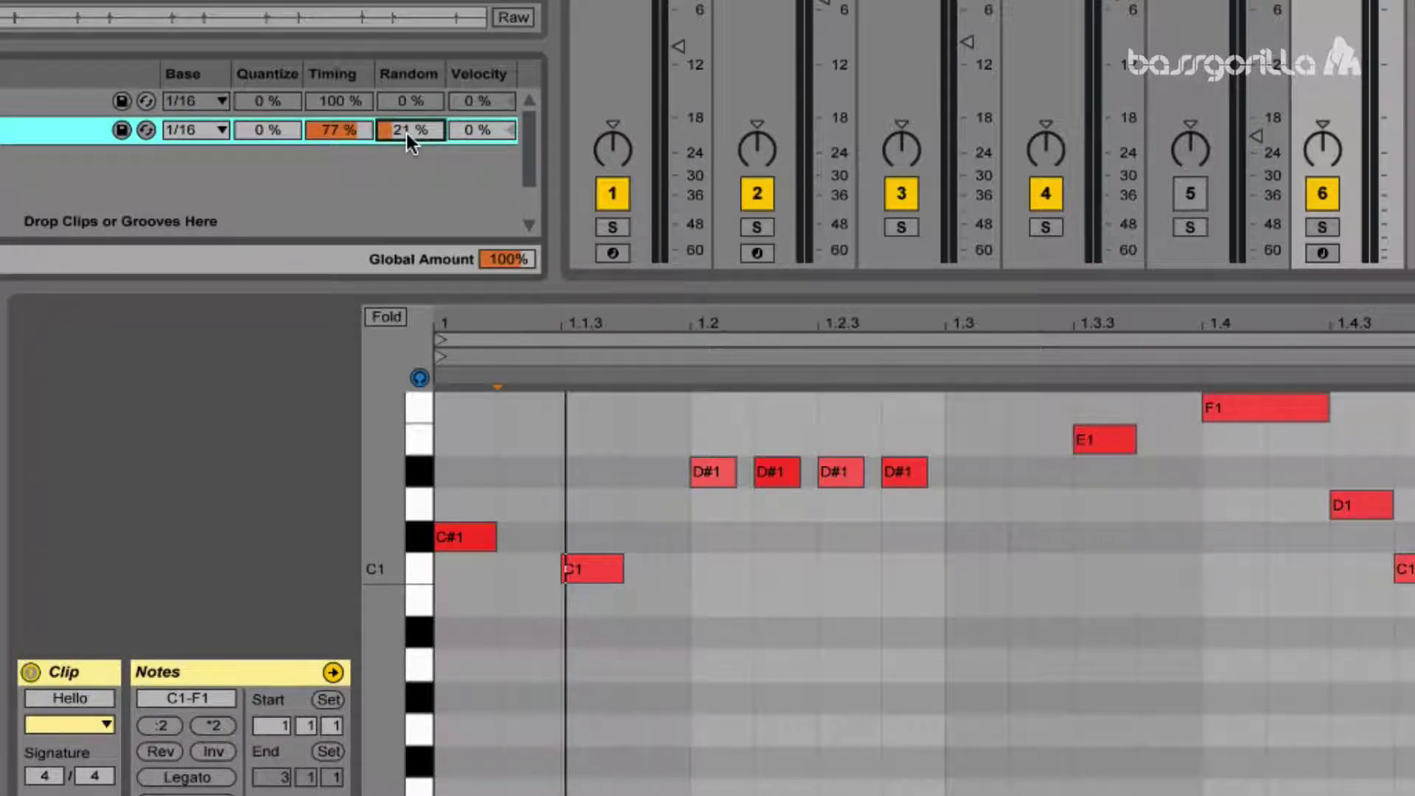
left_click_drag(407, 133, 406, 152)
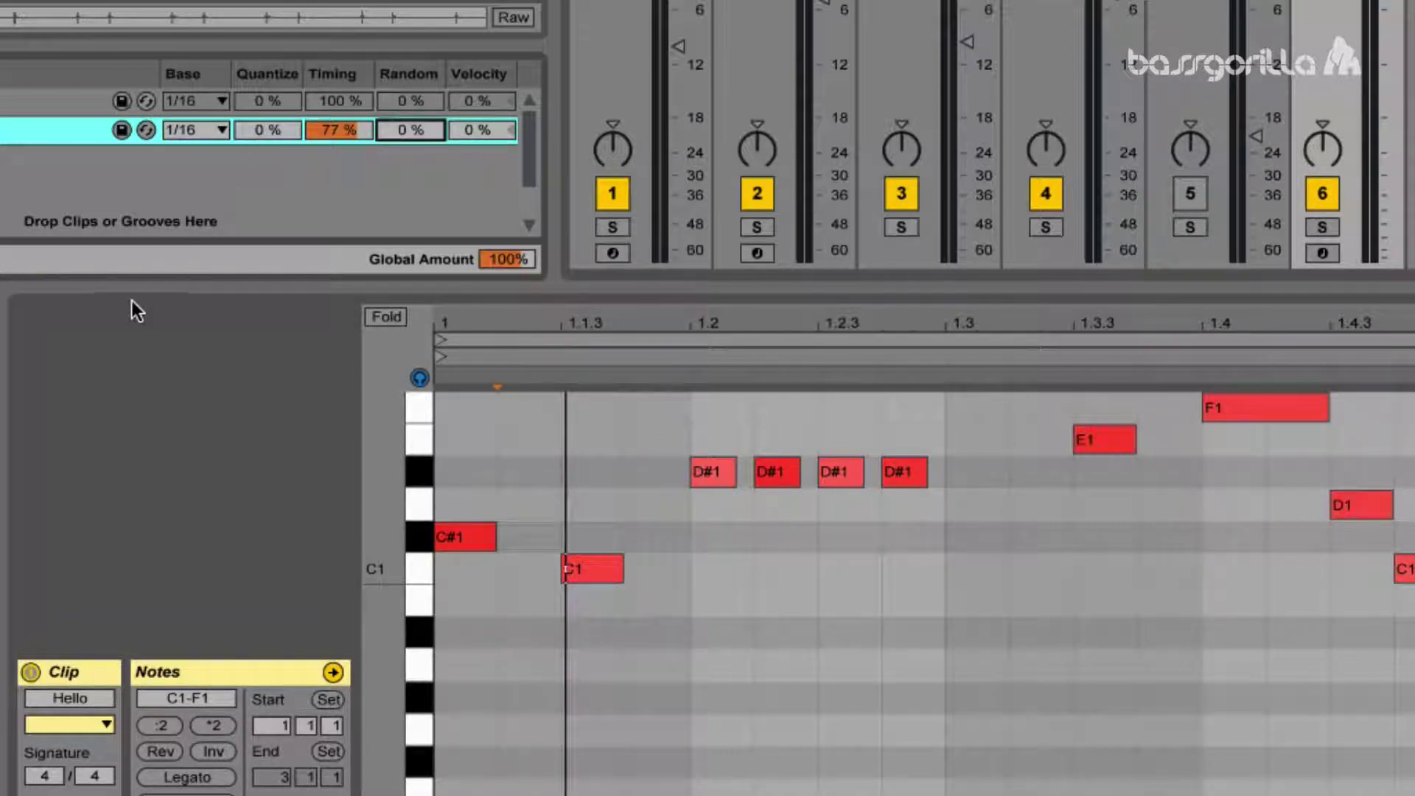
Solo the Drum Loop track and audition its first clip.
left_click(325, 289)
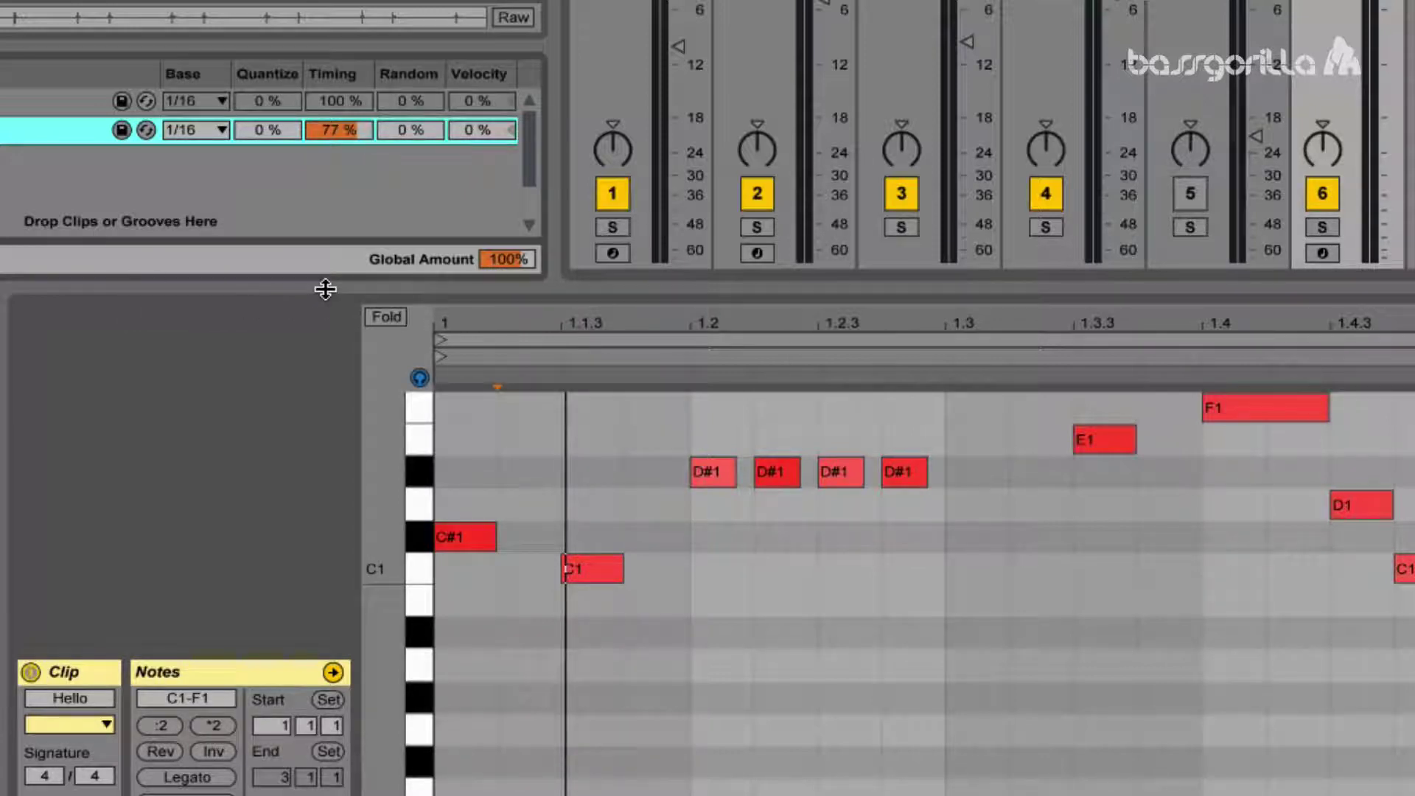
left_click_drag(325, 289, 326, 454)
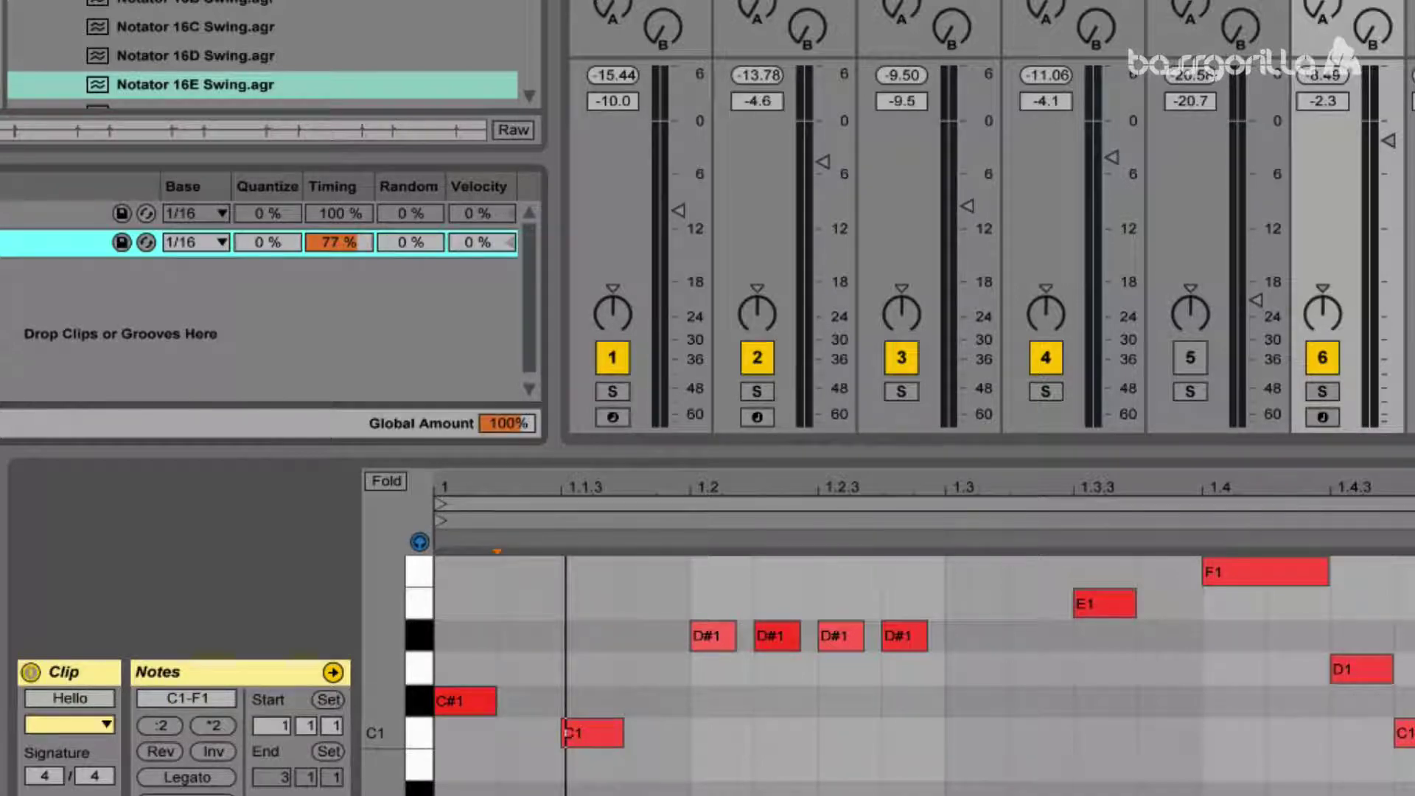
left_click(689, 98)
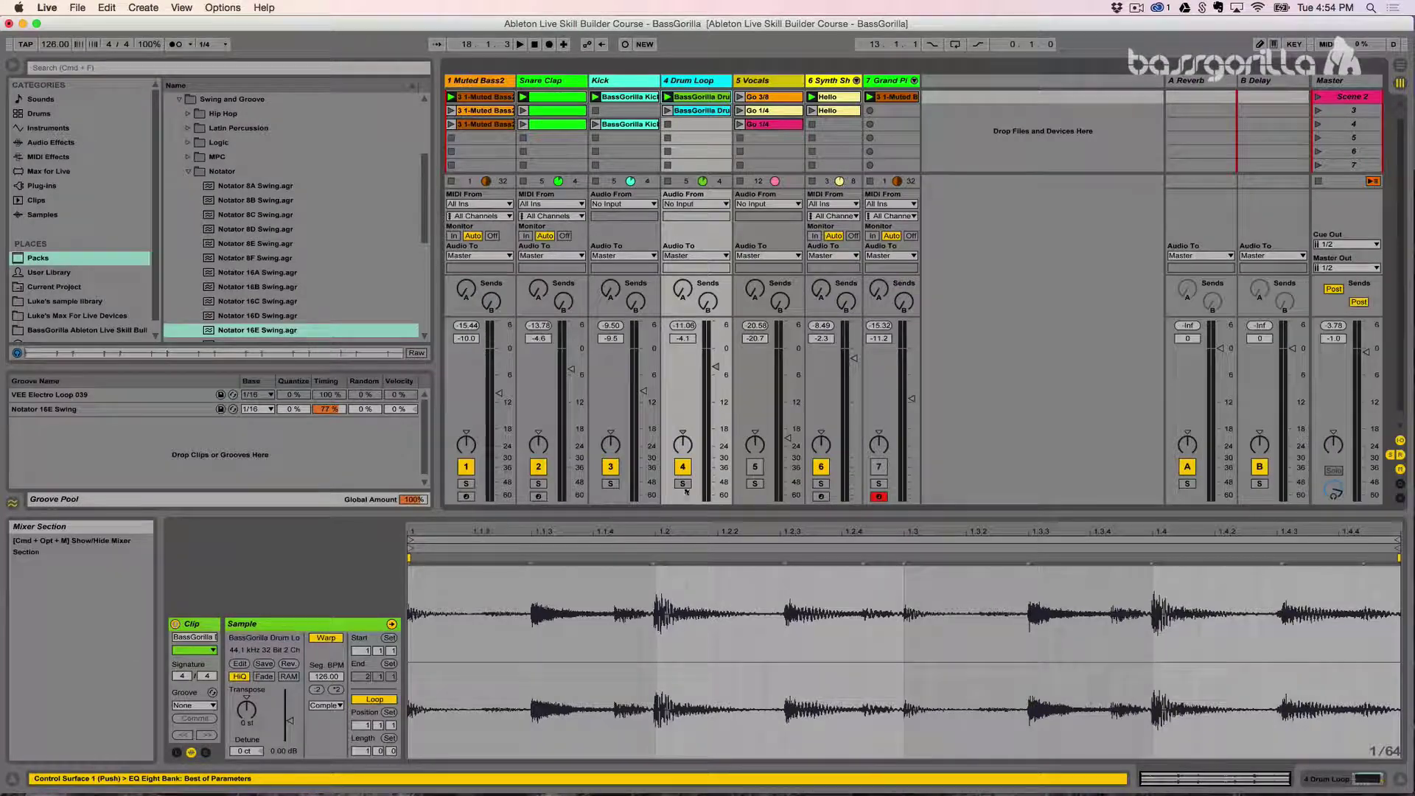
left_click(683, 483)
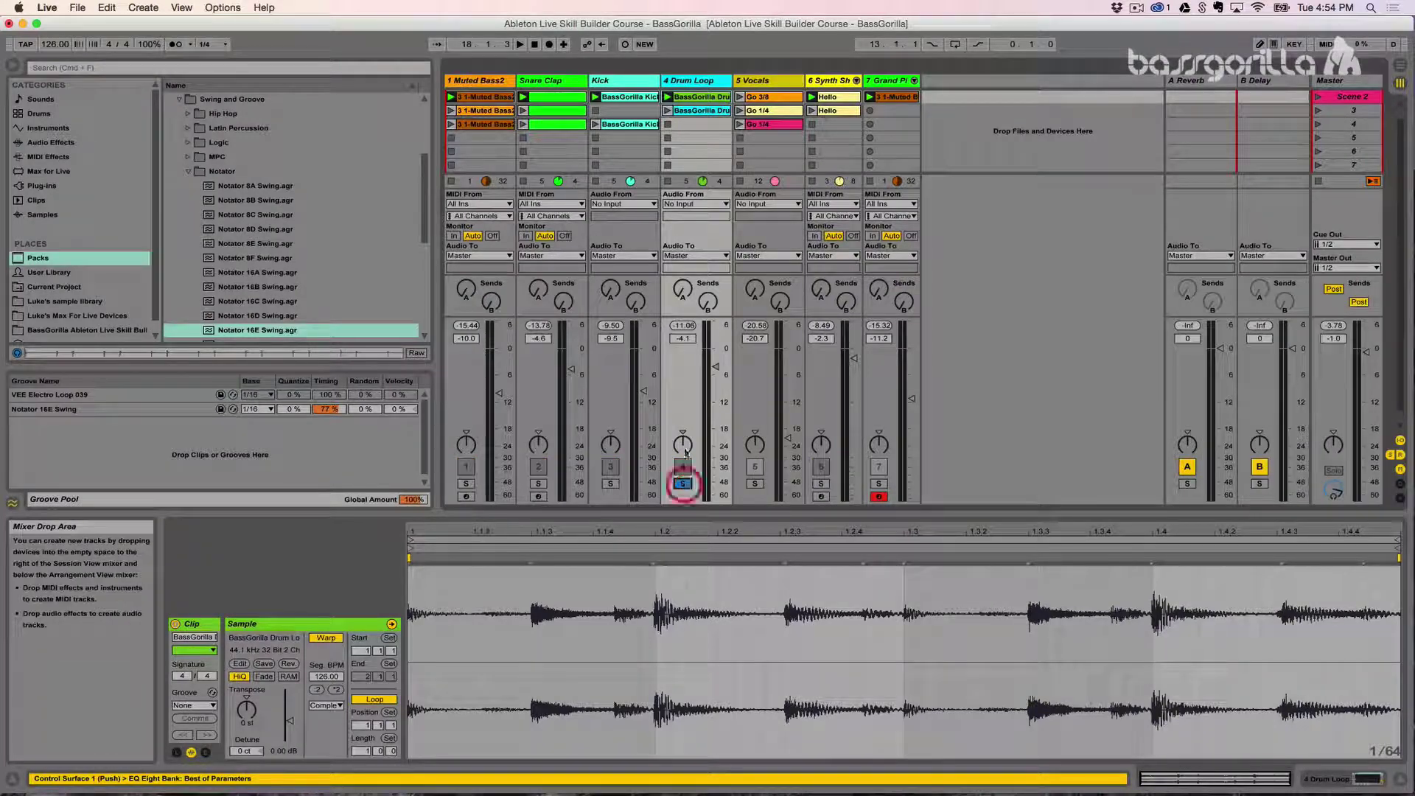
key("space")
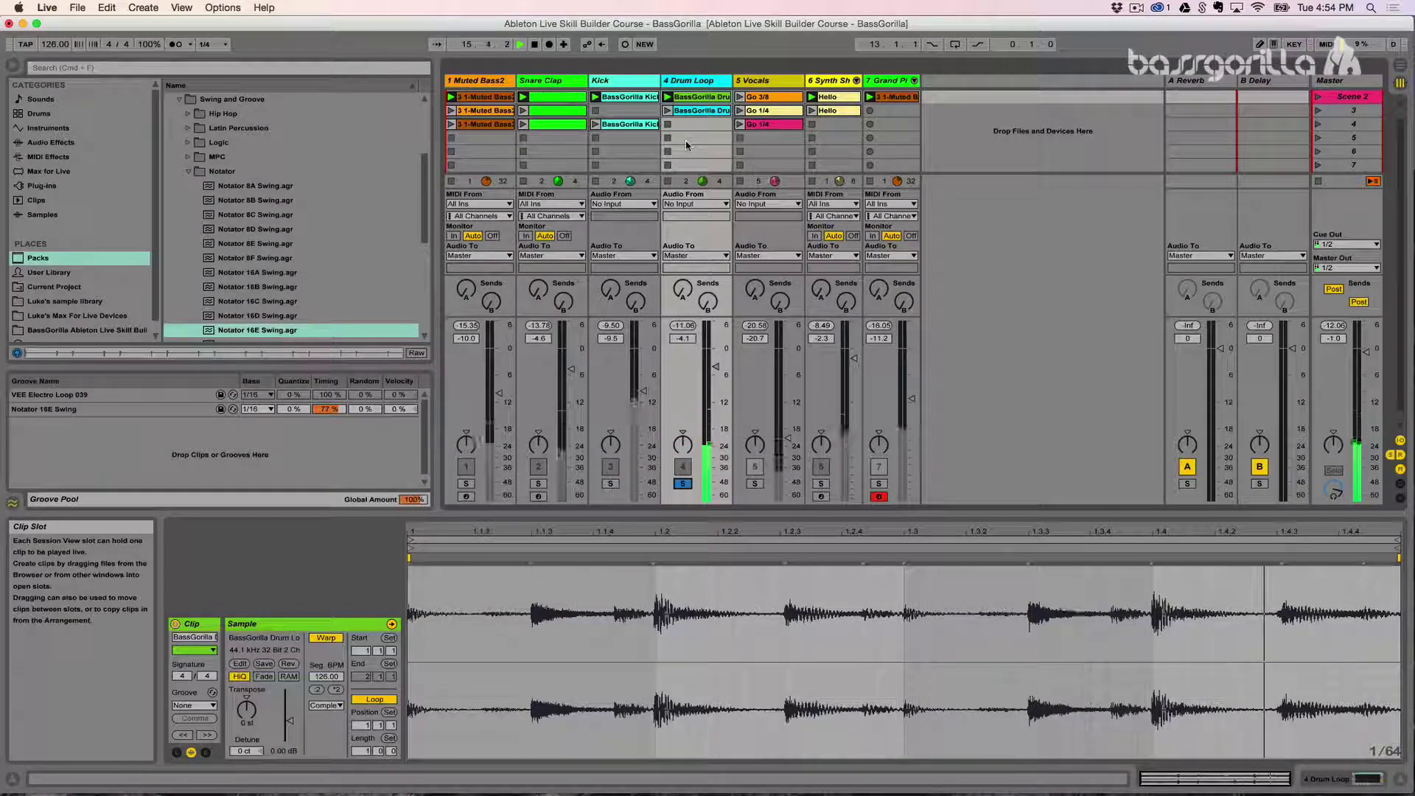
key("space")
Launch and audition the Drum Loop track's second clip, and extract its groove into the Groove Pool.
left_click(667, 110)
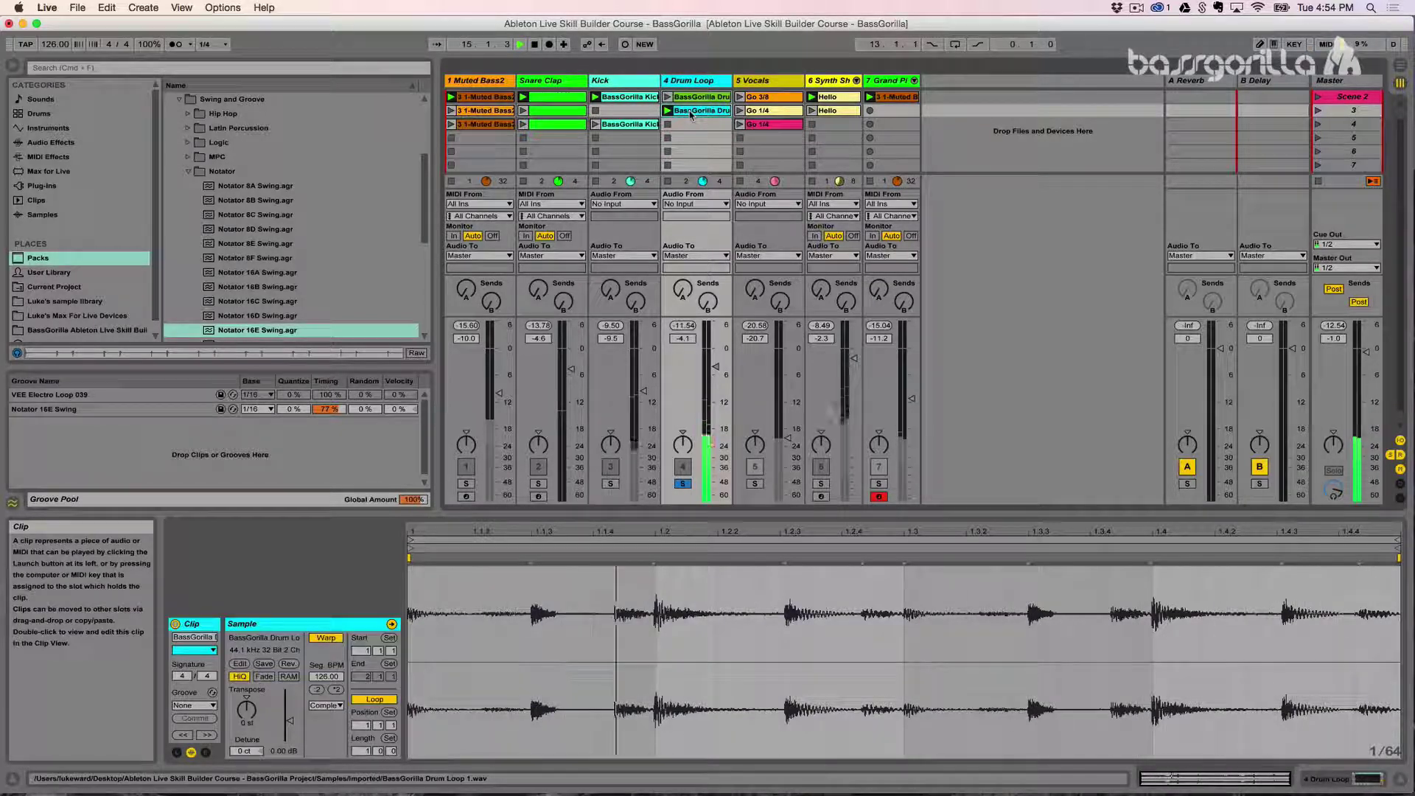
key("space")
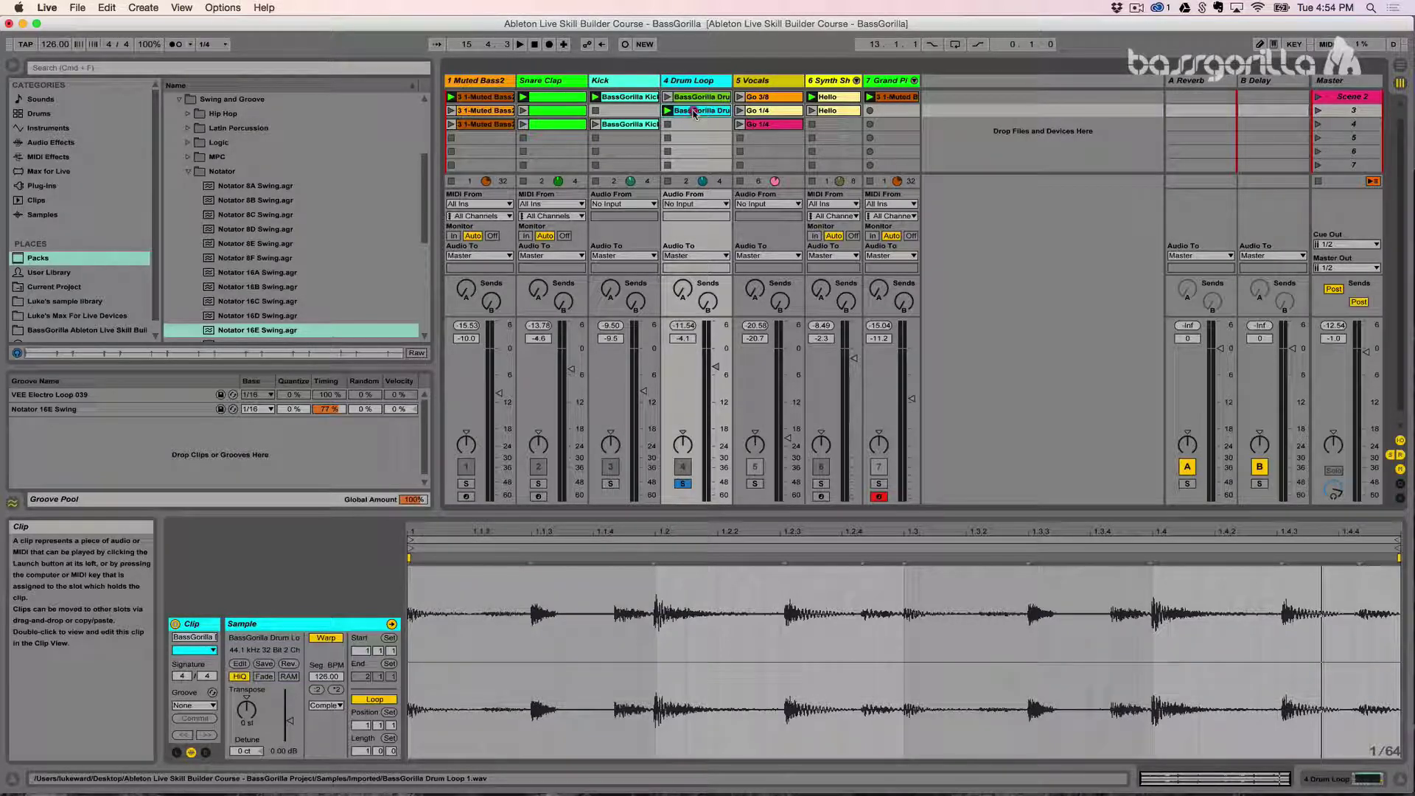
left_click_drag(691, 115, 138, 442)
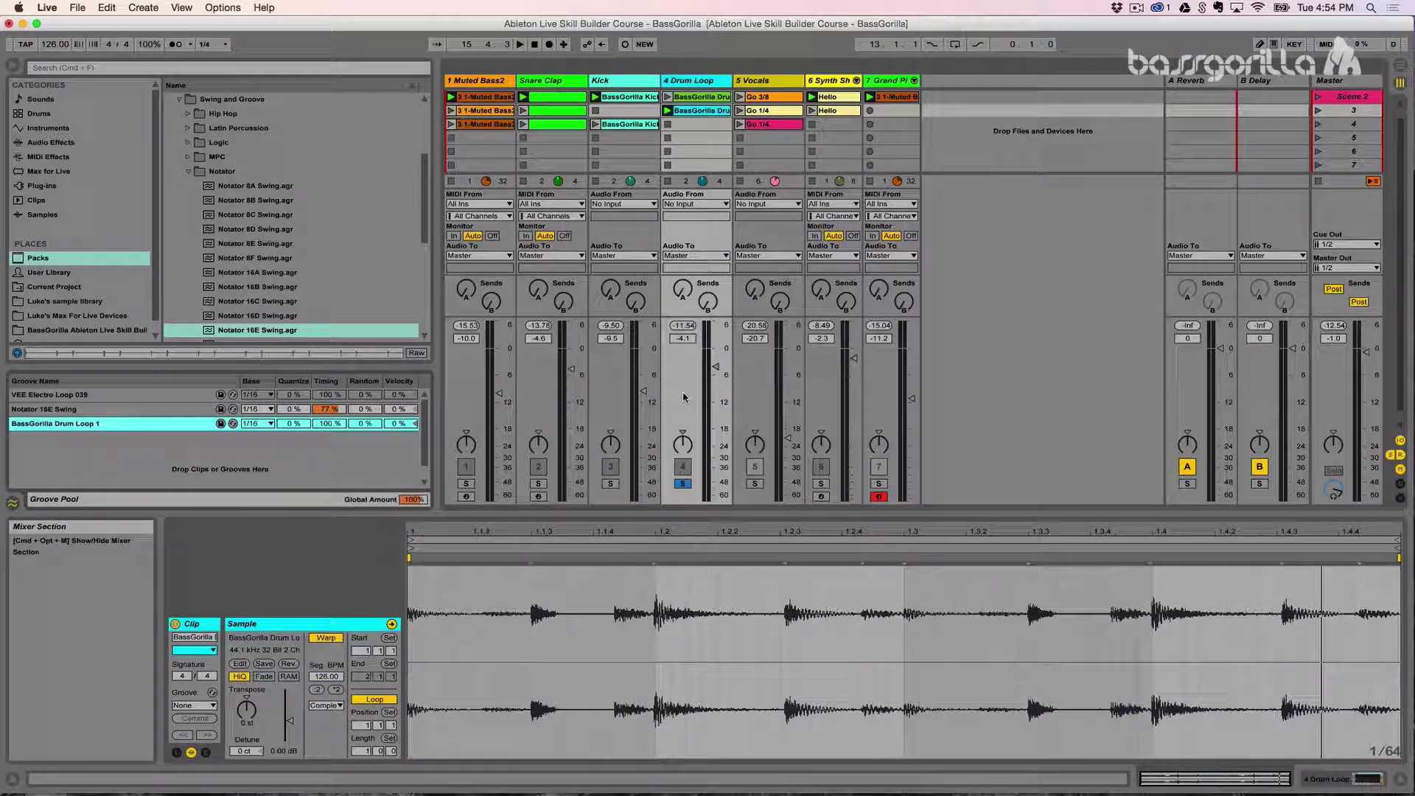
left_click(137, 426)
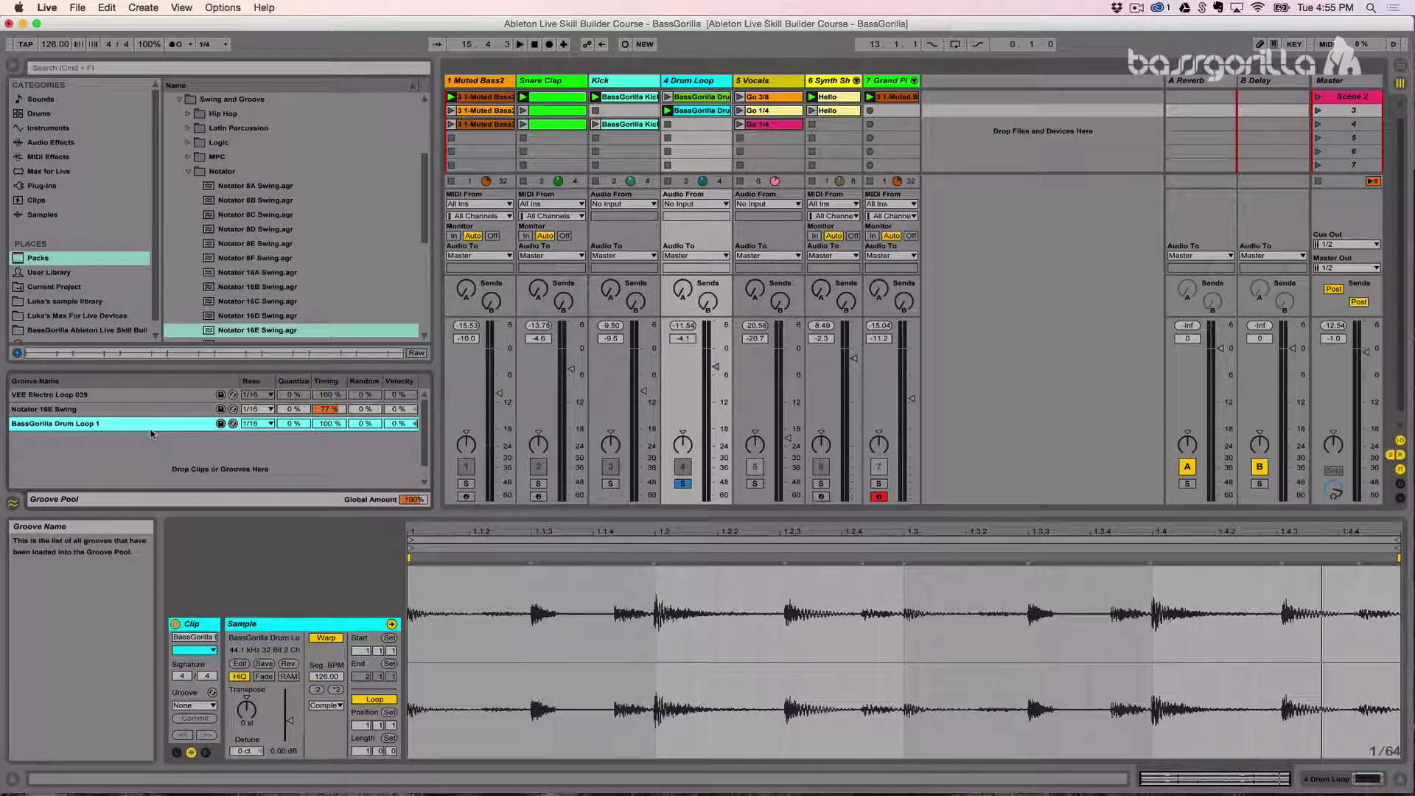
Assign the BassGorilla Drum Loop 1 groove to the Synth Shots track's first Hello clip.
left_click(836, 97)
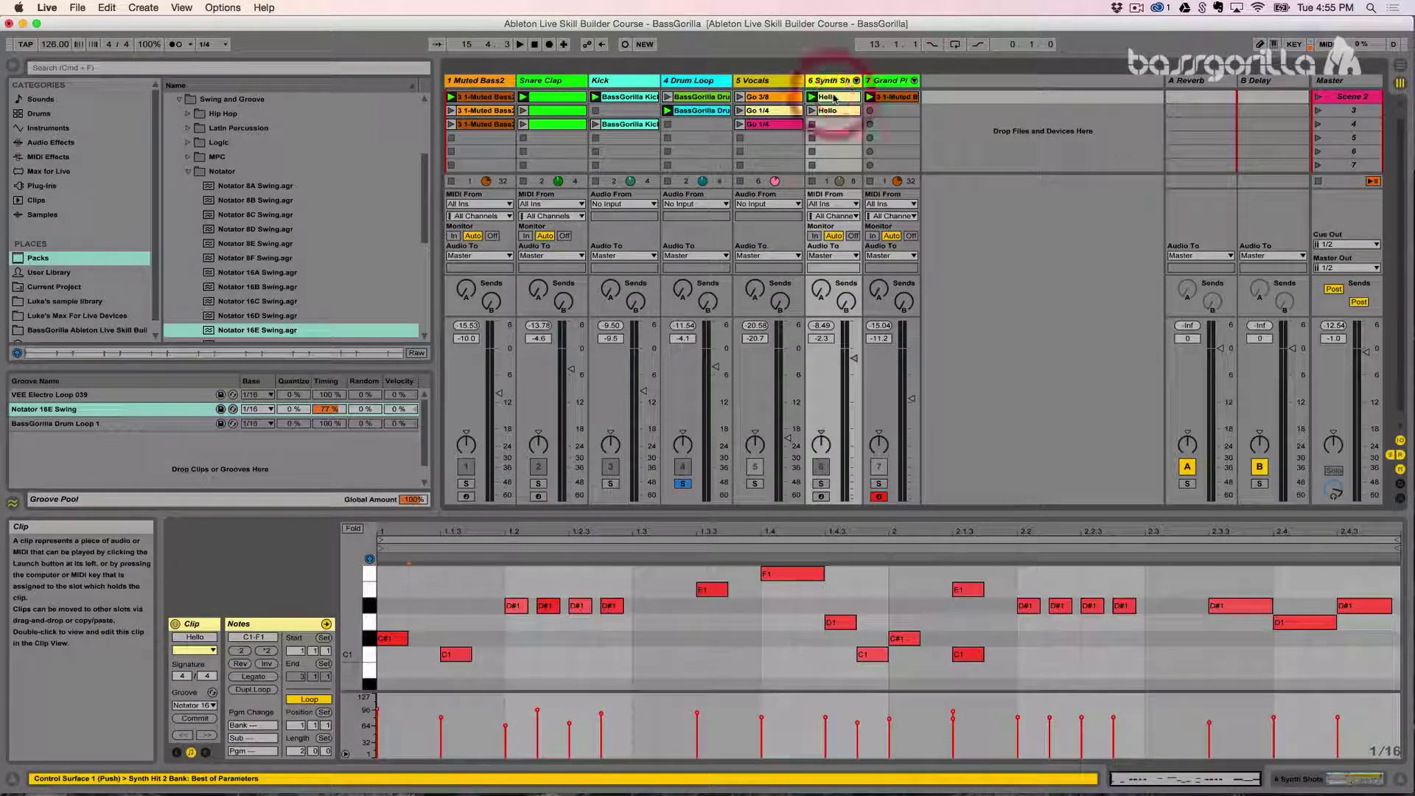
left_click(192, 706)
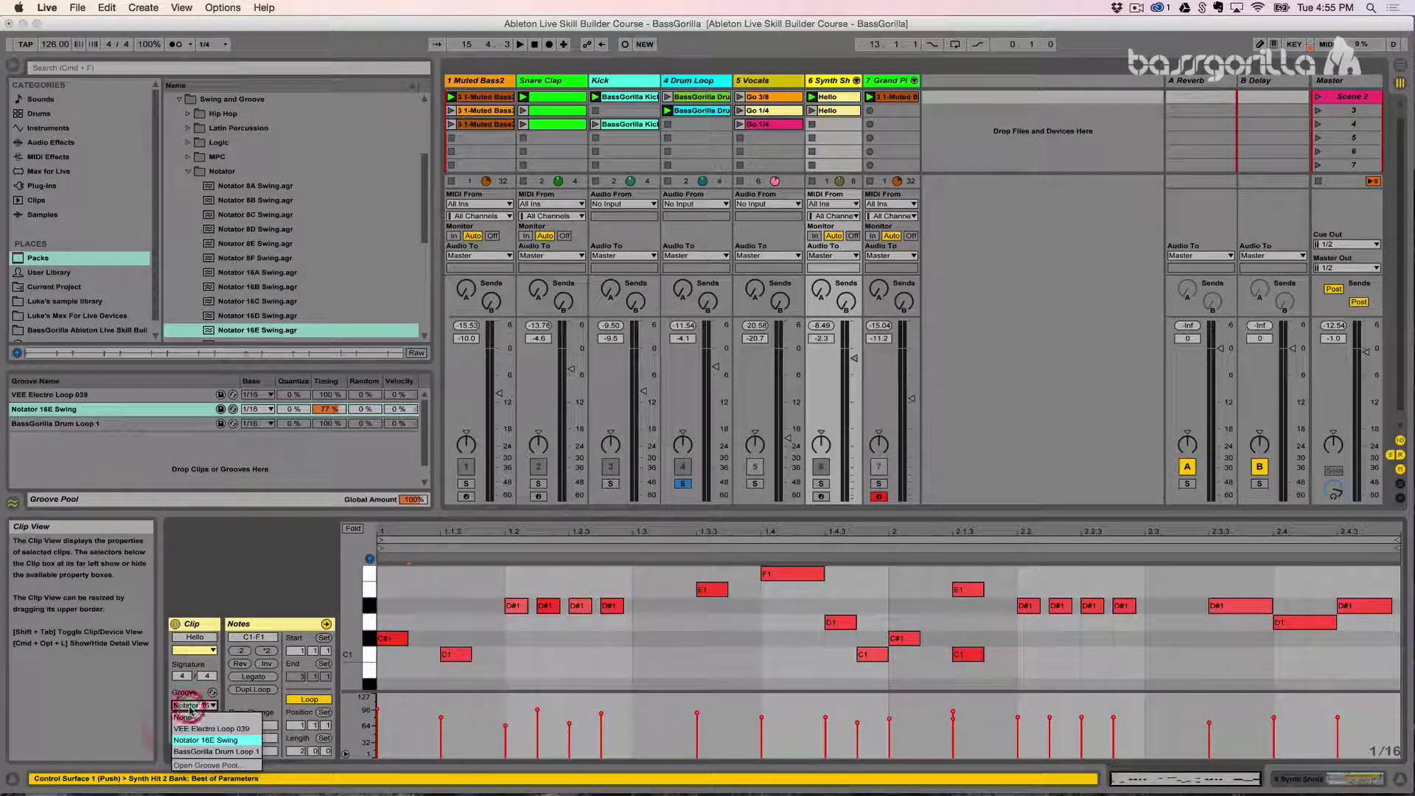
left_click(189, 752)
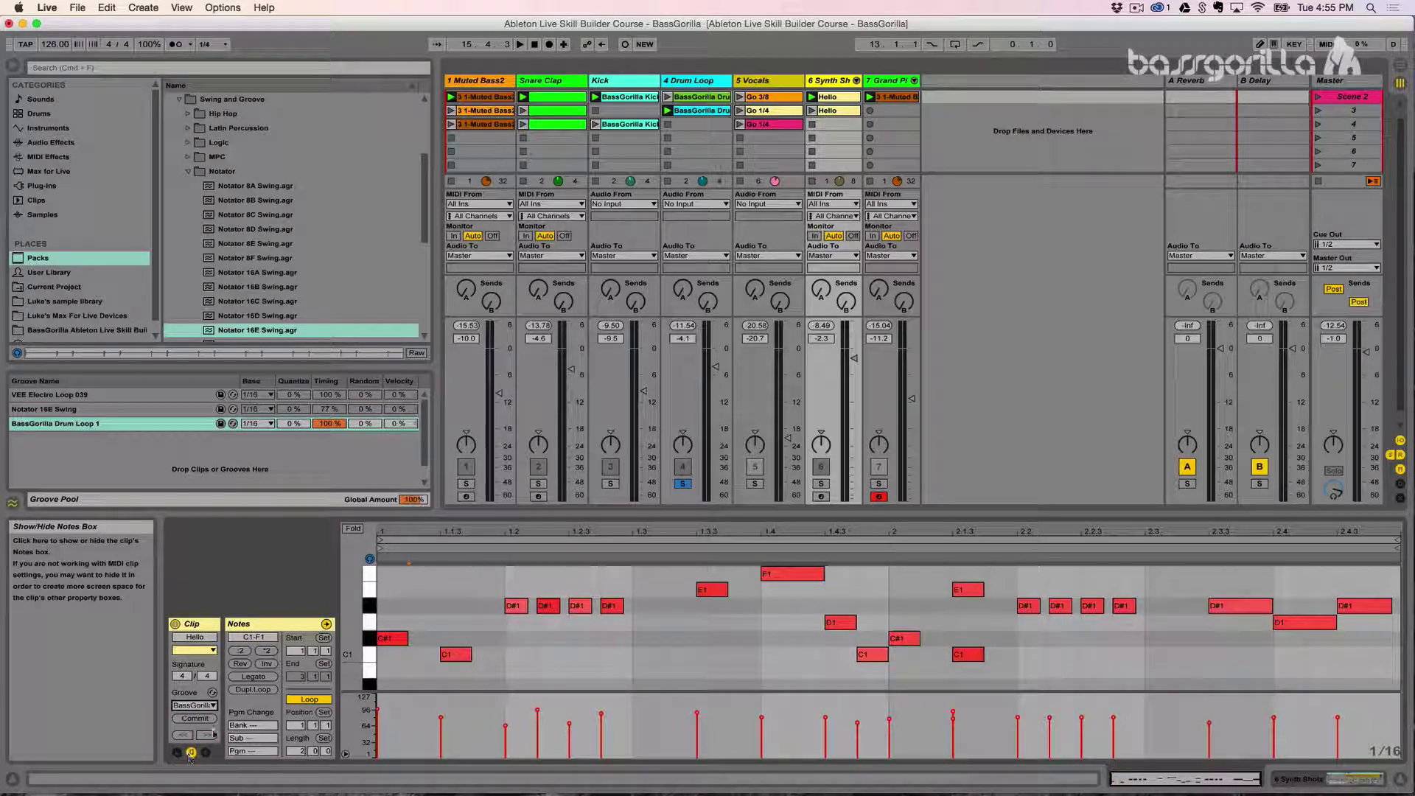
left_click(84, 425)
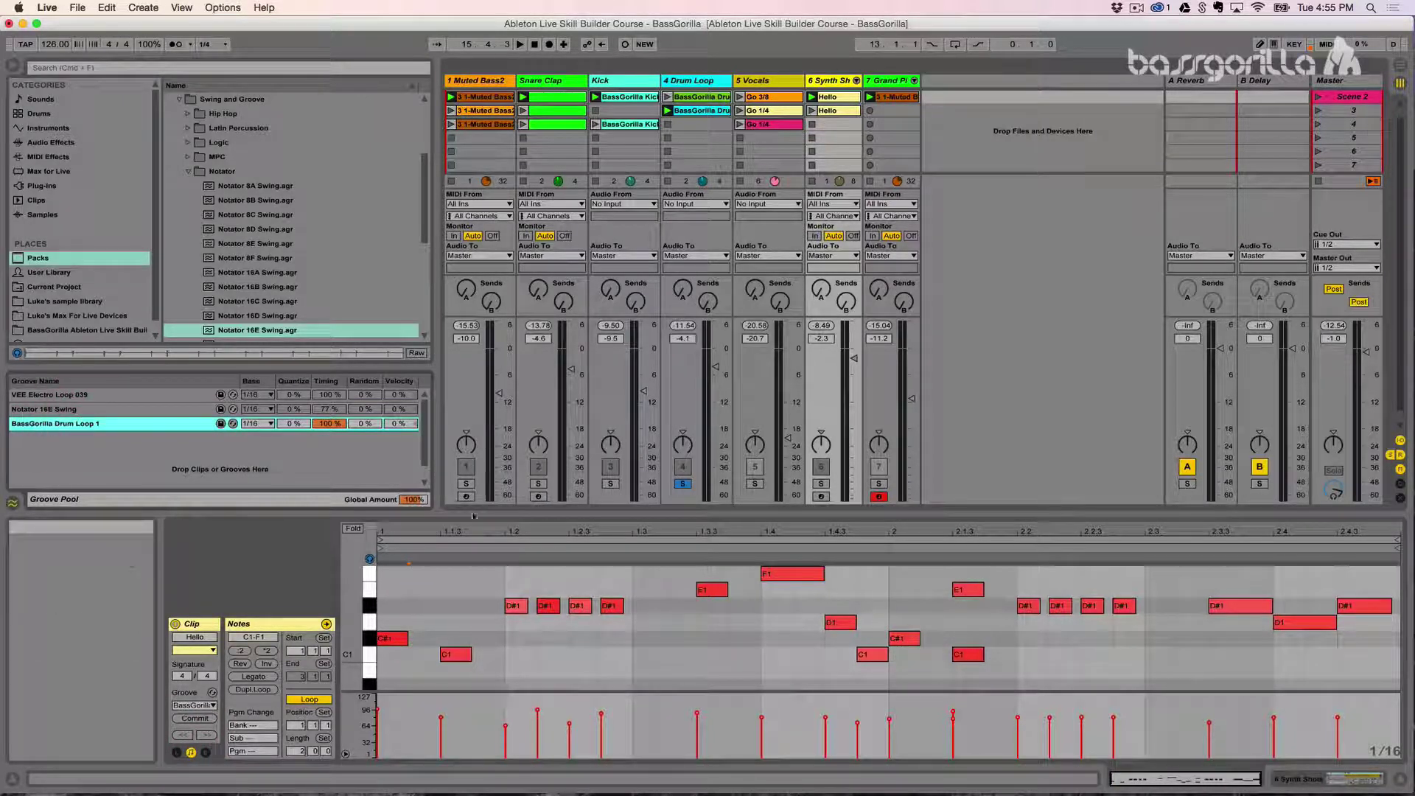
Audition the Drum Loop track's second clip, and solo the Synth Shots track to compare its first Hello clip's groove.
left_click(688, 112)
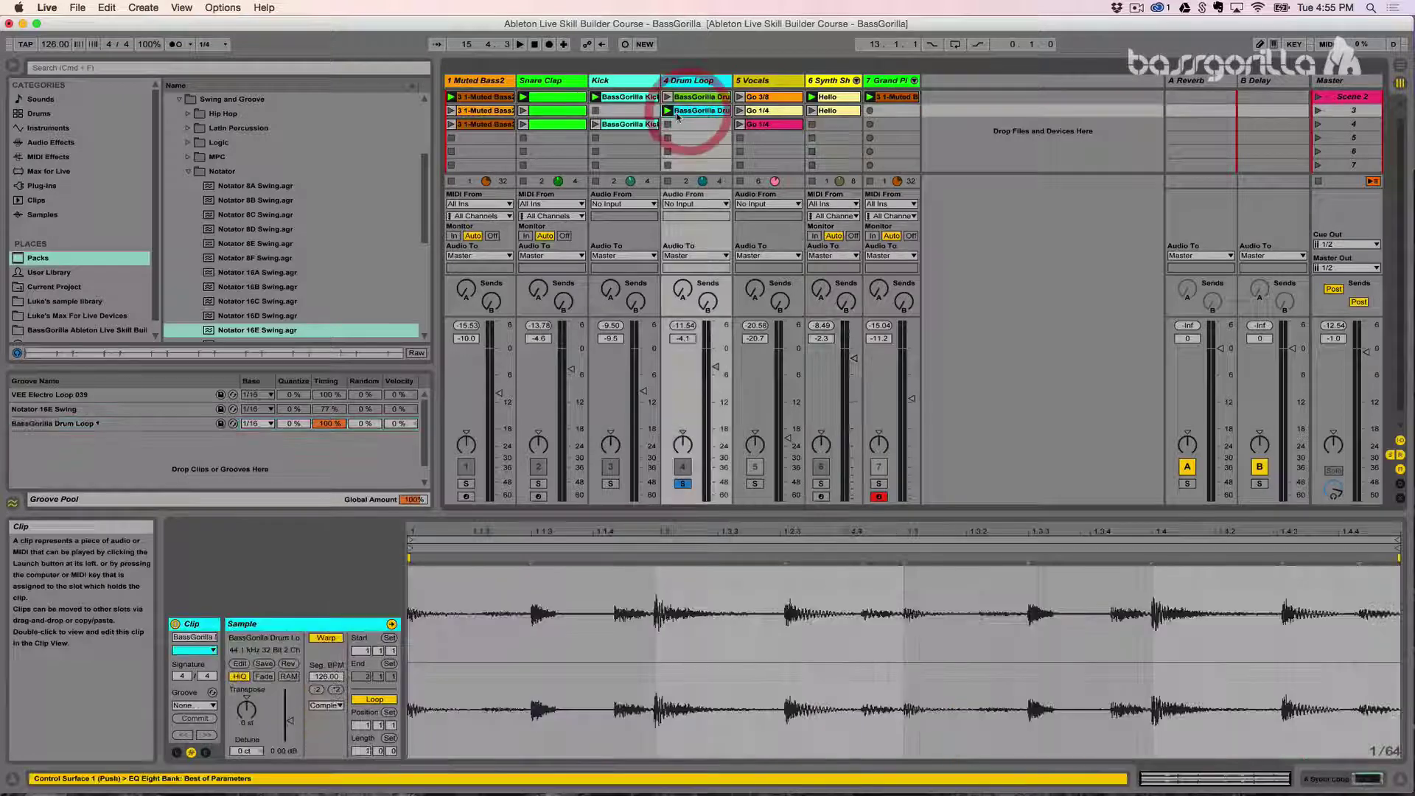
key("space")
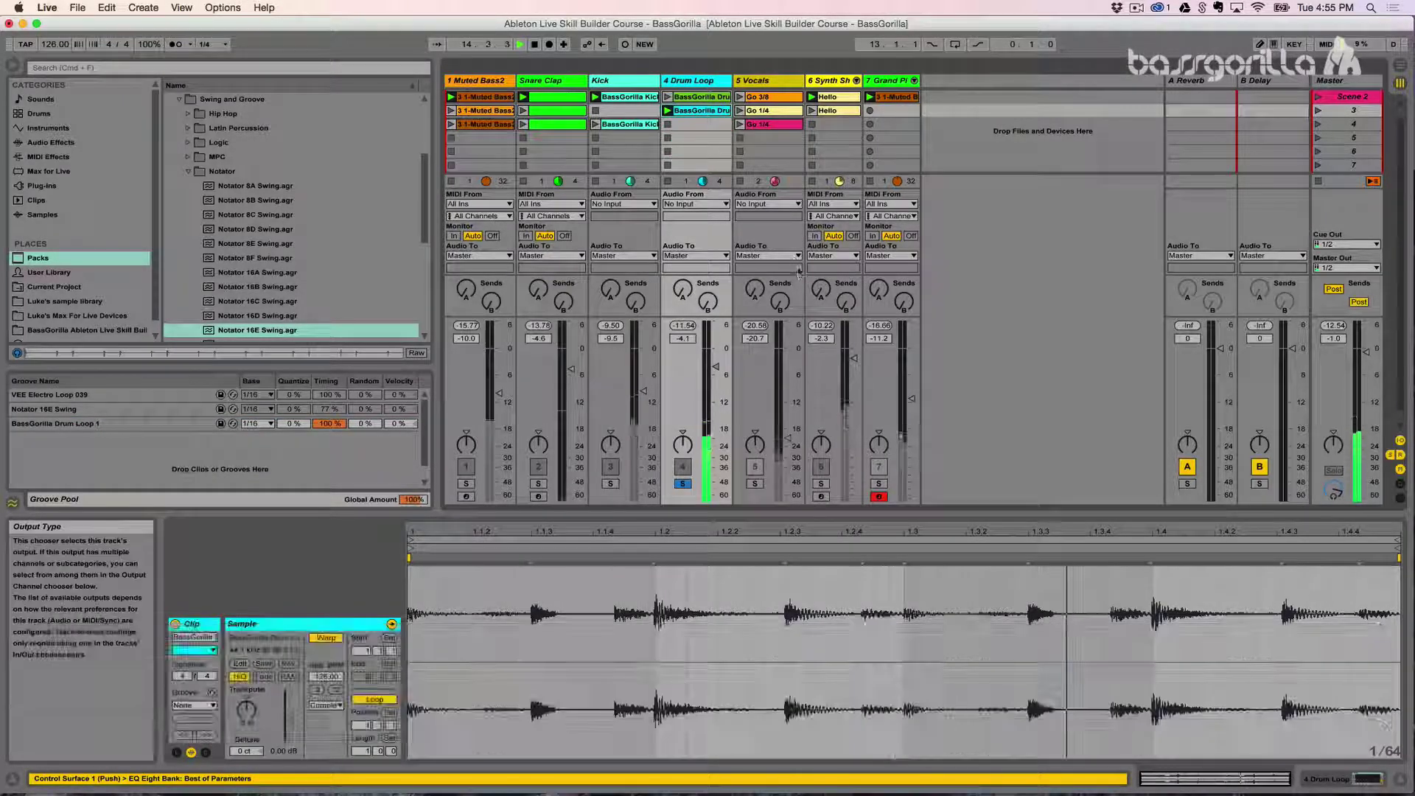
left_click(820, 484)
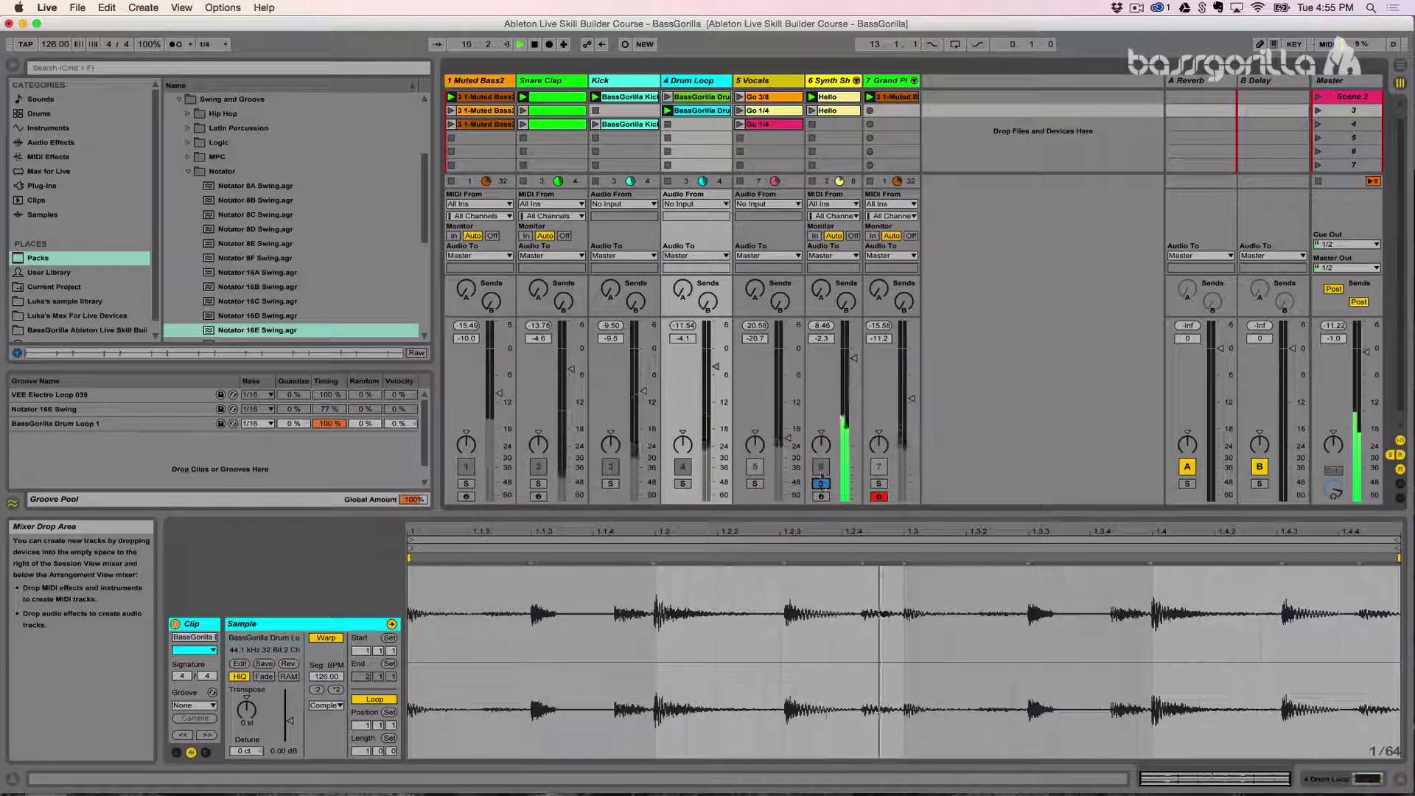
left_click(827, 96)
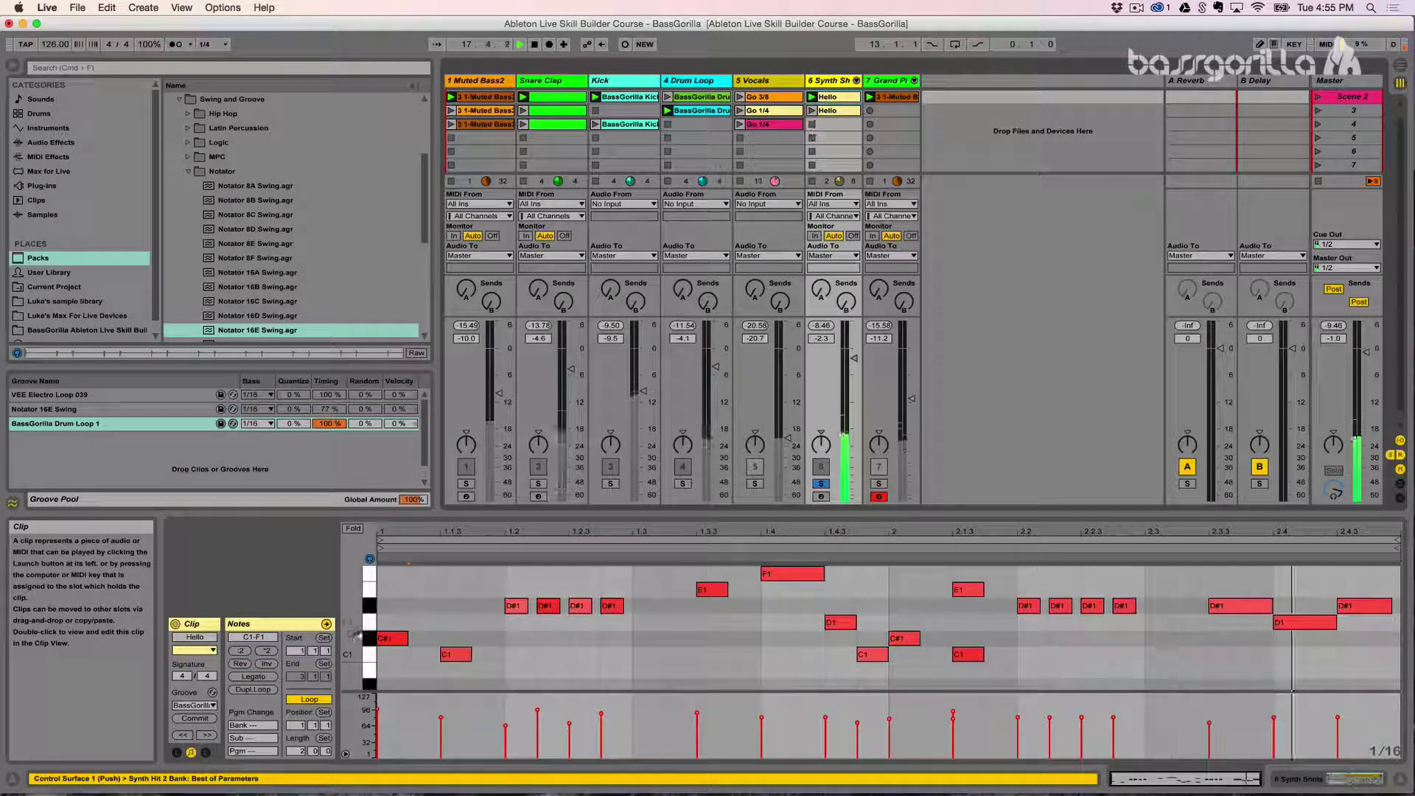
key("space")
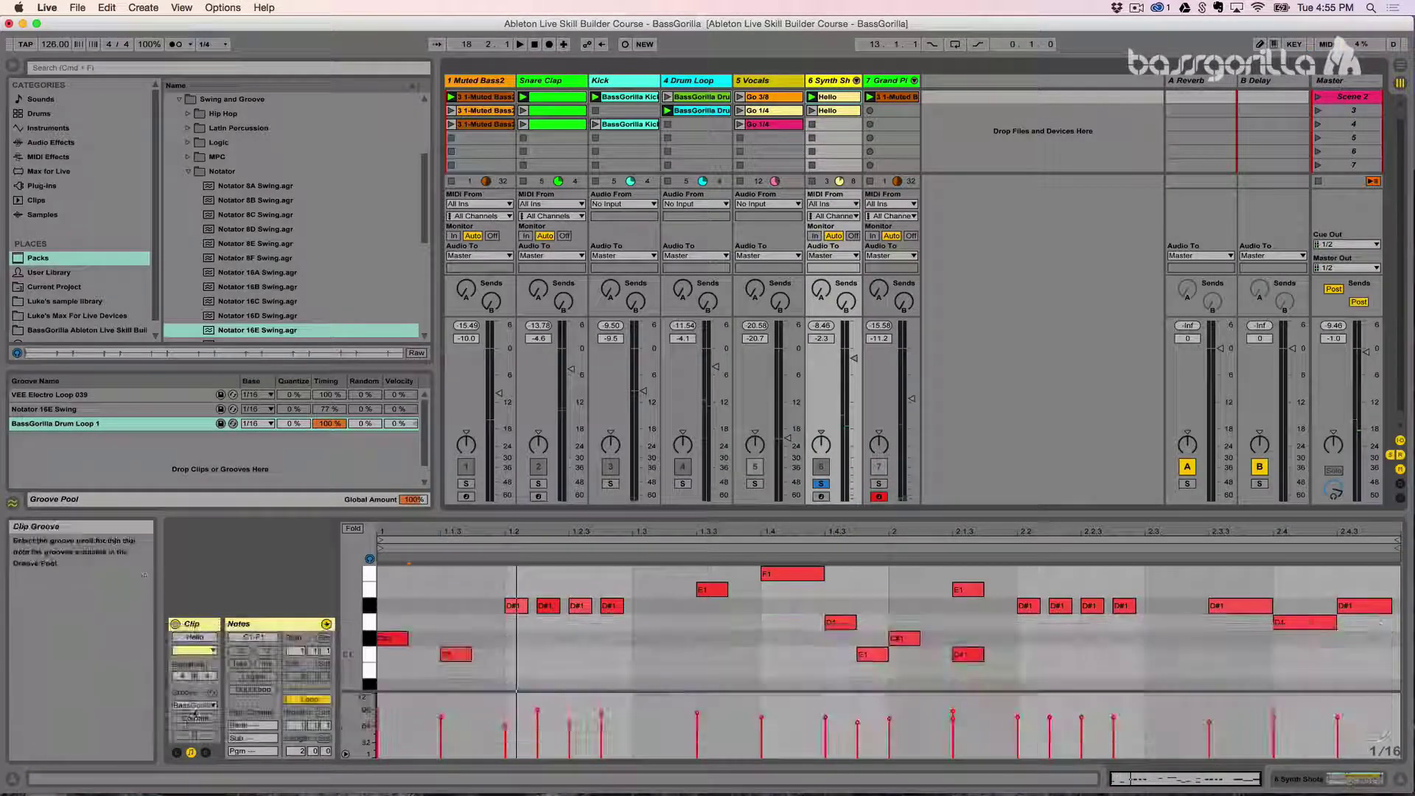
Try committing the assigned groove to the first Hello clip's notes, and undo the commit.
left_click(194, 718)
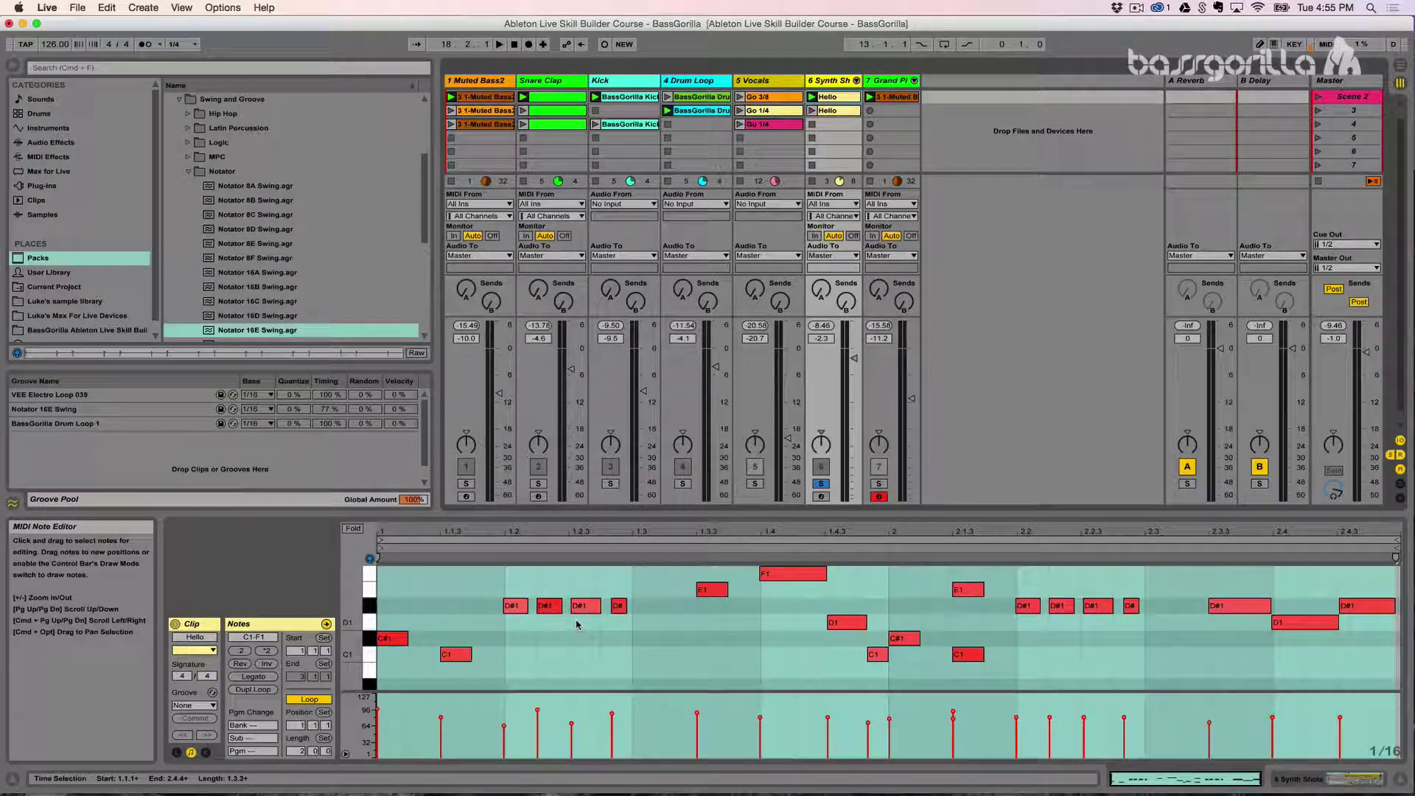
key("super+z")
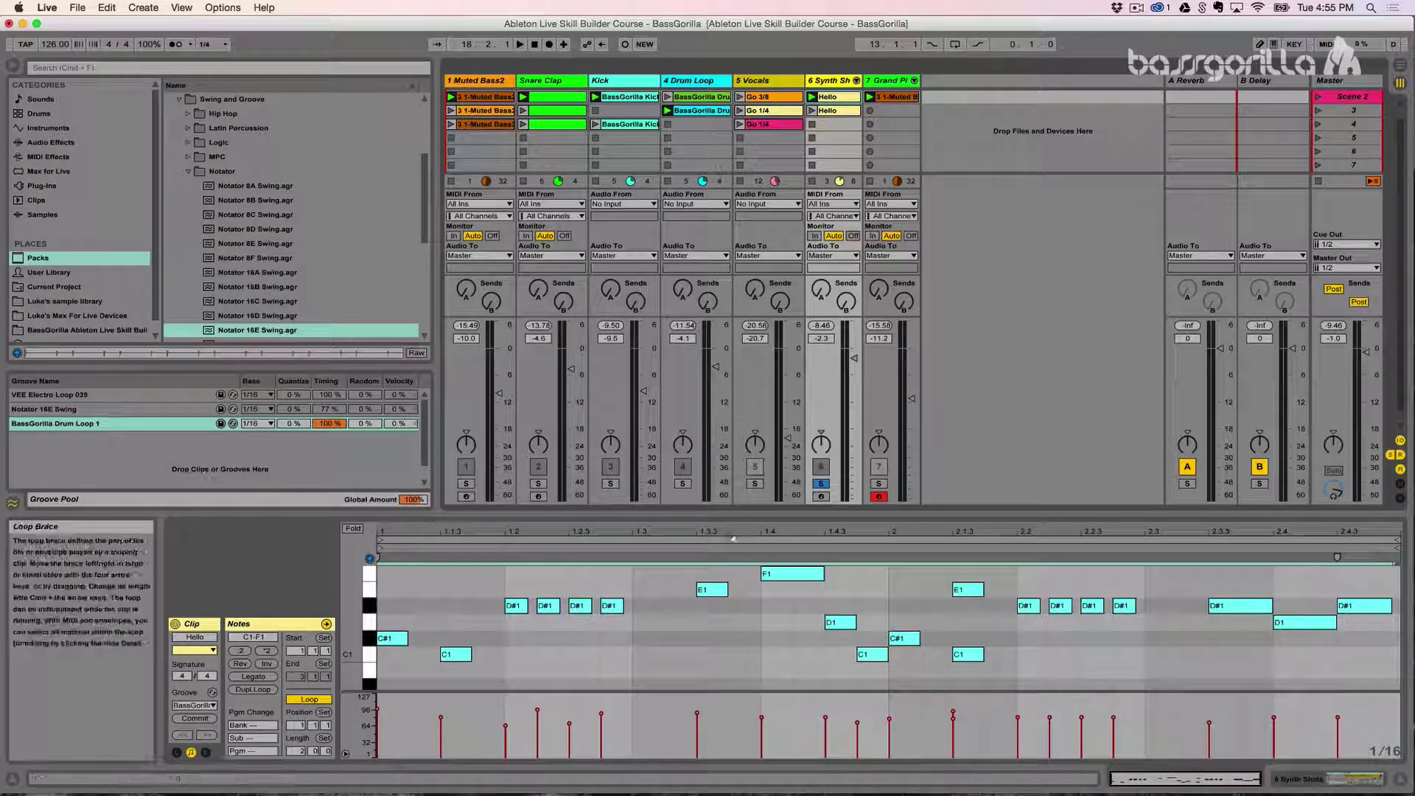
Unsolo the Synth Shots track and audition the grooved Hello clip together with the other tracks.
left_click(822, 484)
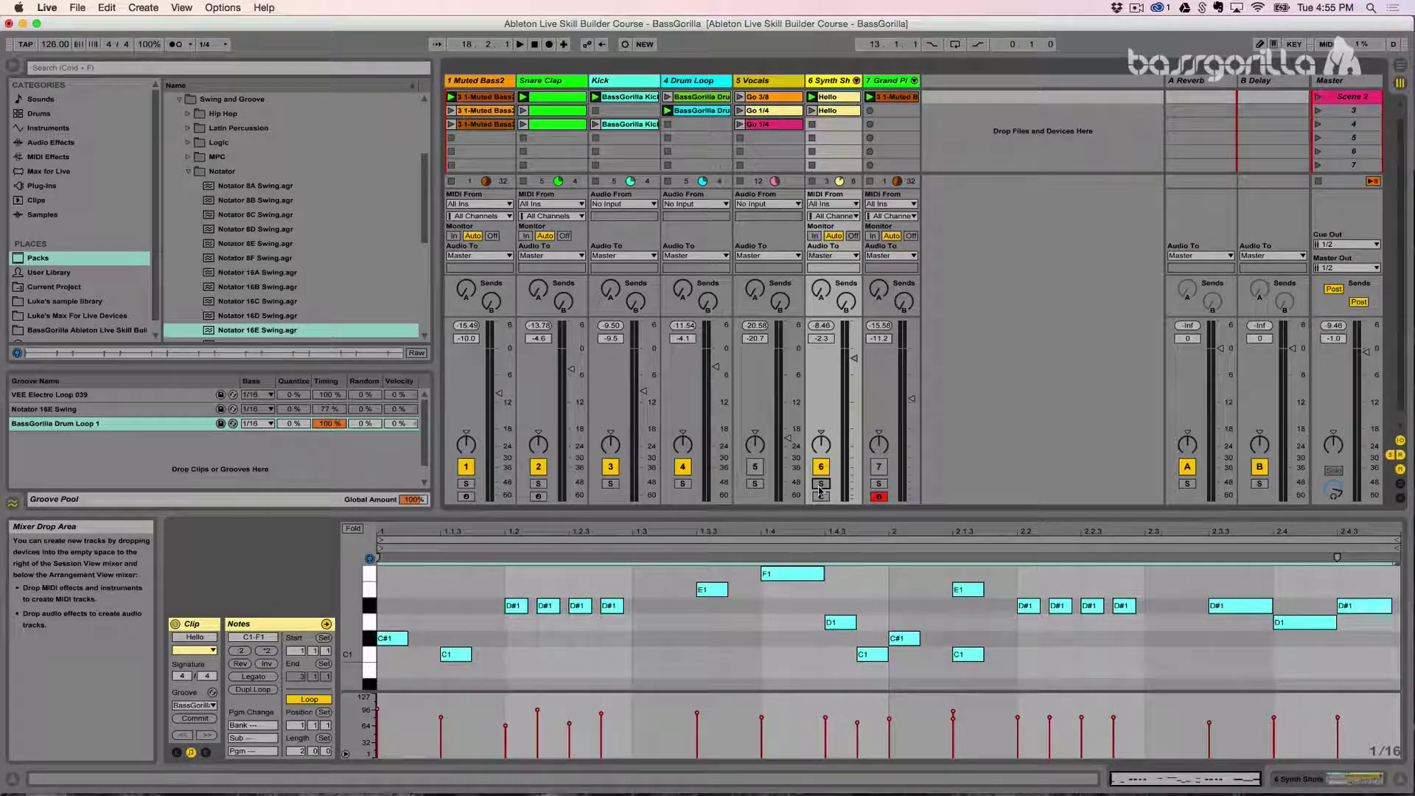
key("space")
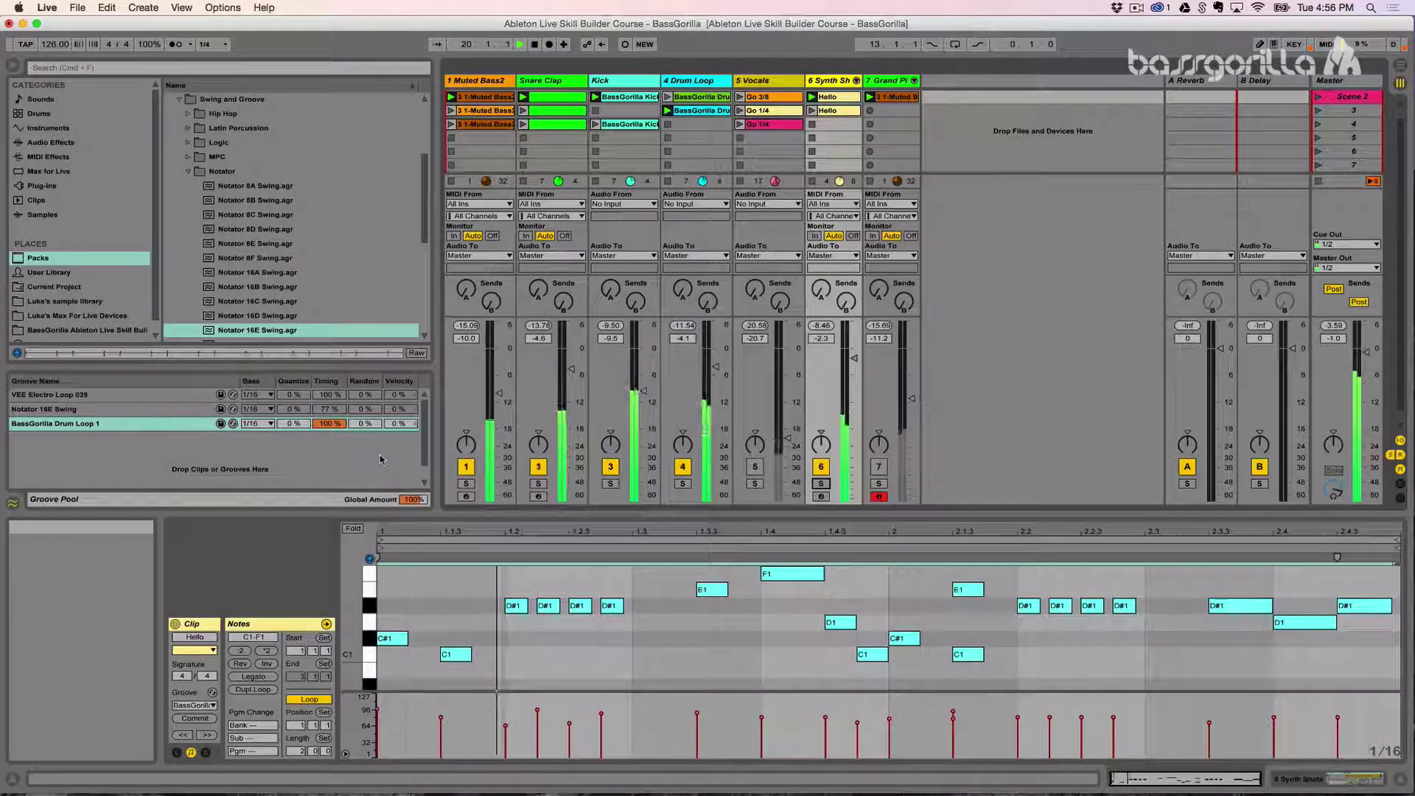
key("space")
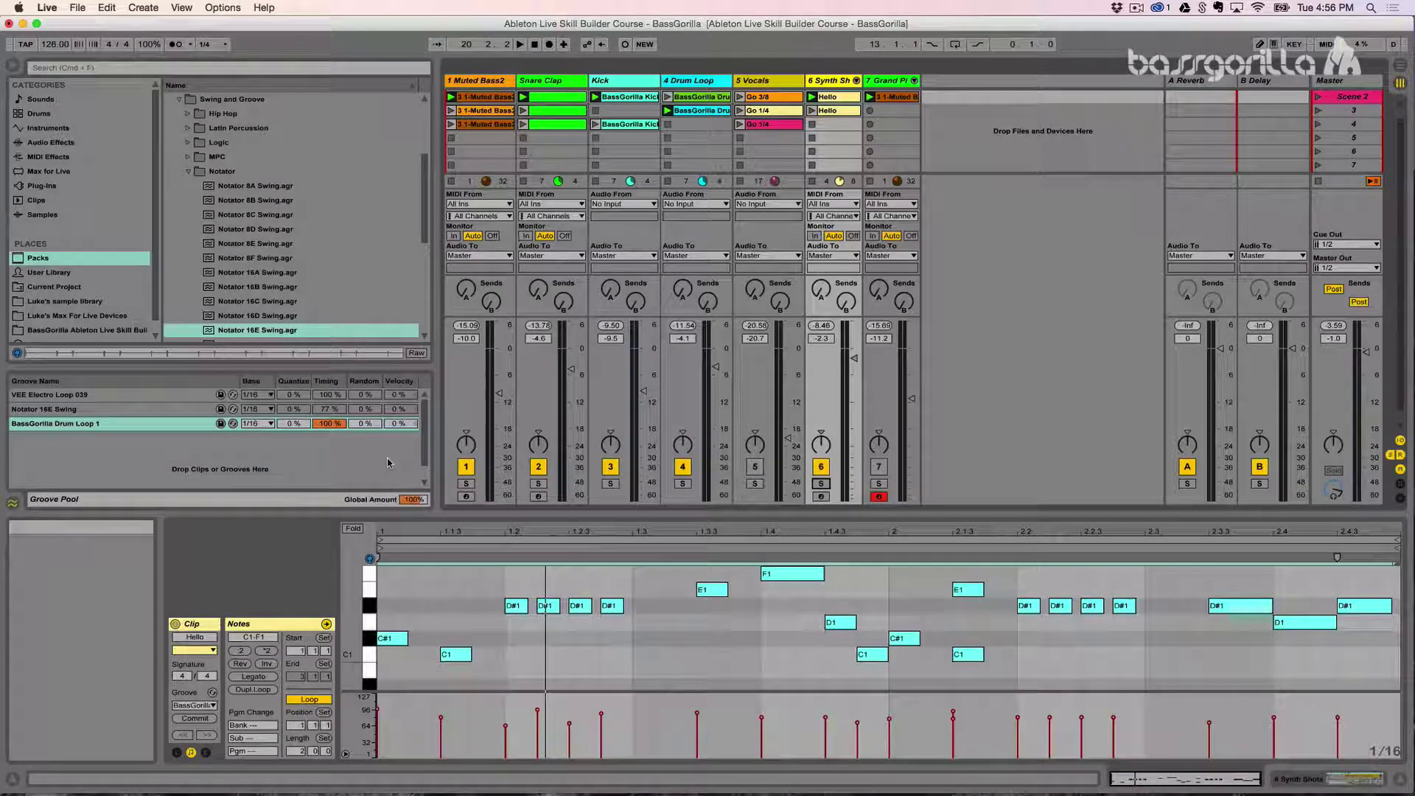